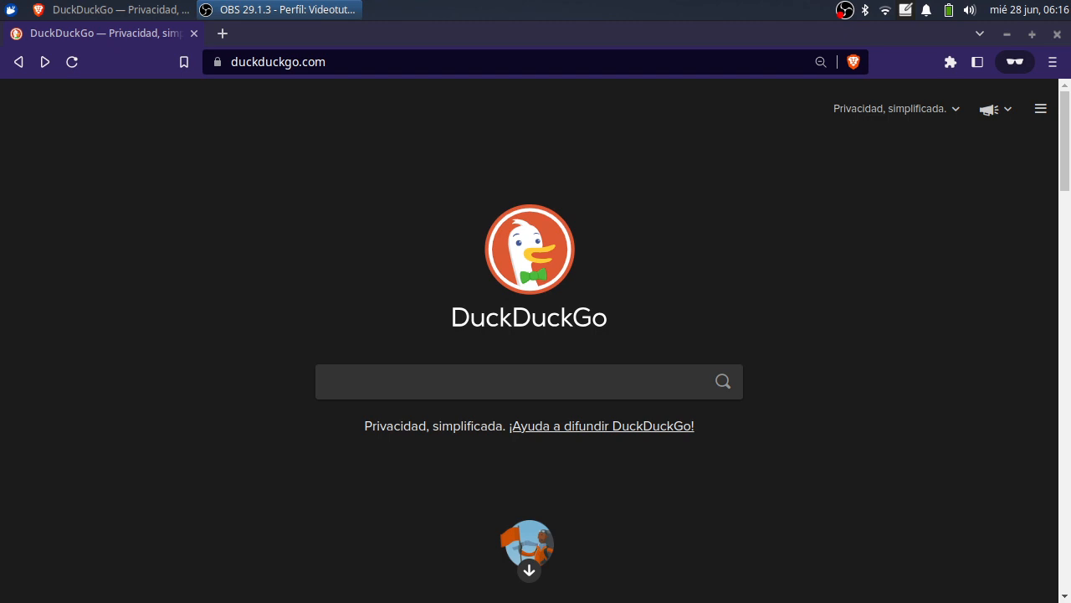
# Step: Search DuckDuckGo for "el dilema de las redes sociales"
pyautogui.click(560, 383)
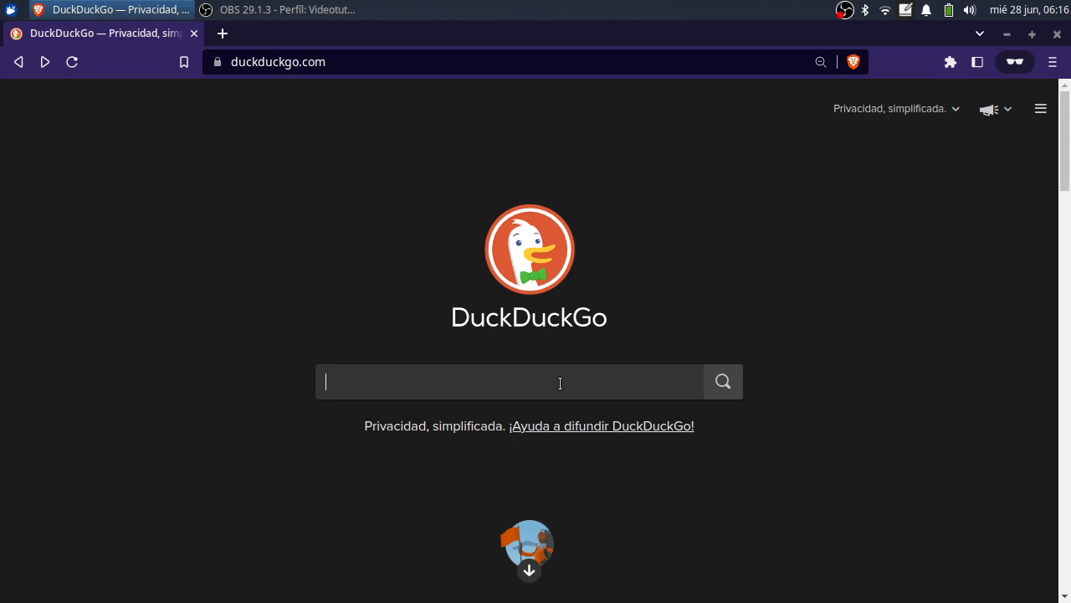
pyautogui.write('el de')
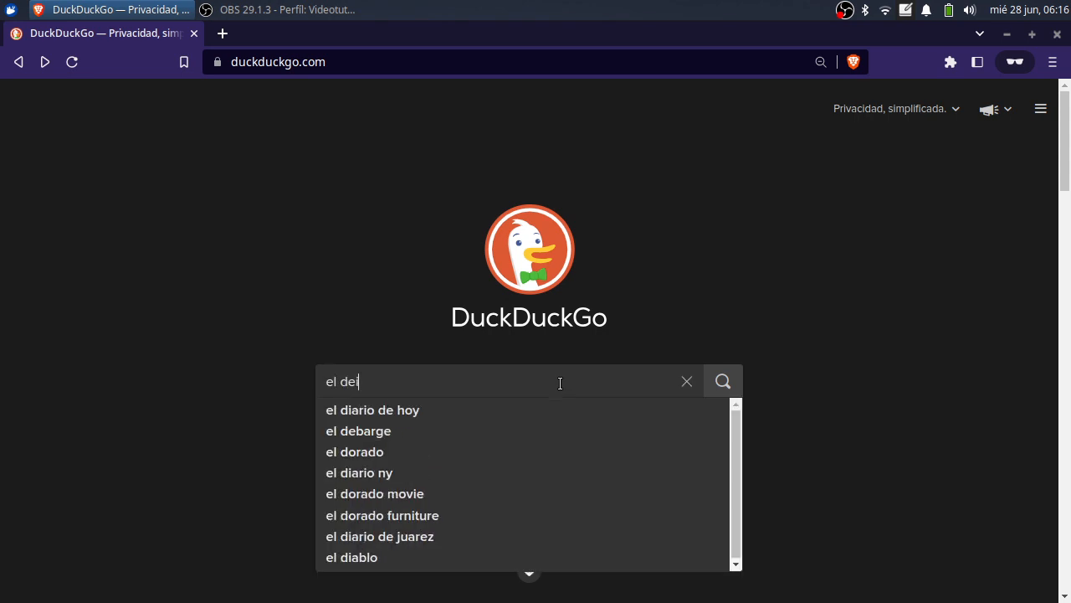
pyautogui.write('i')
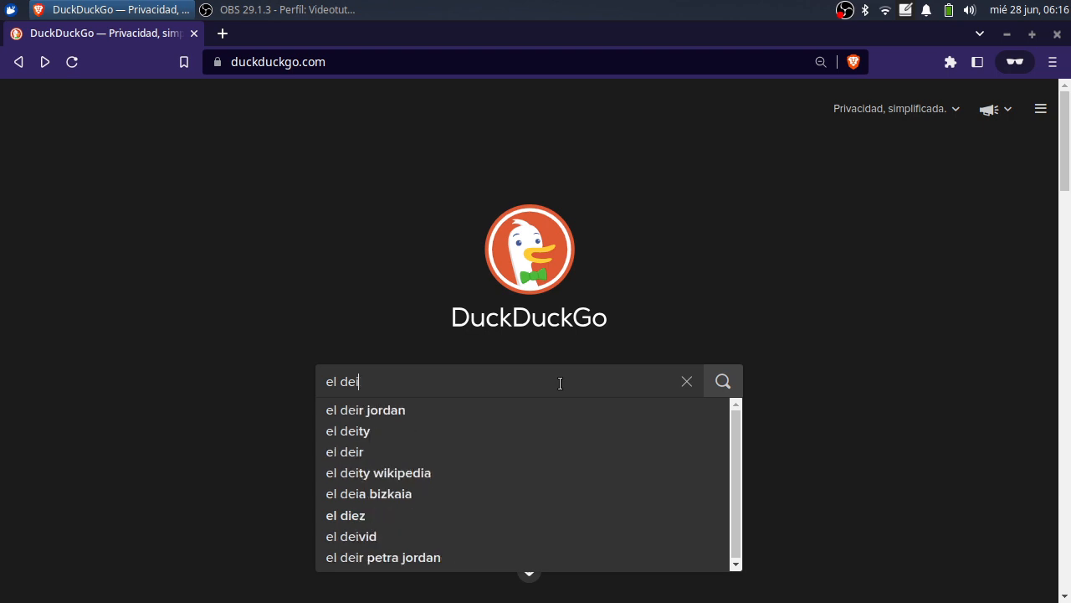
pyautogui.press('BackSpace')
pyautogui.press('BackSpace')
pyautogui.write('ilema de la')
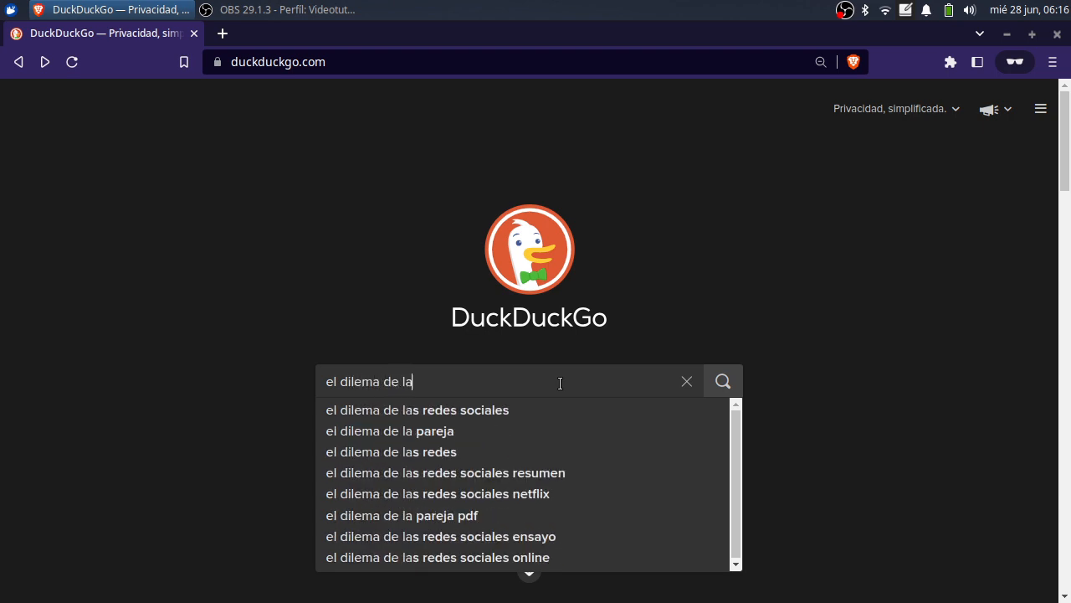
pyautogui.write('s redes sociales')
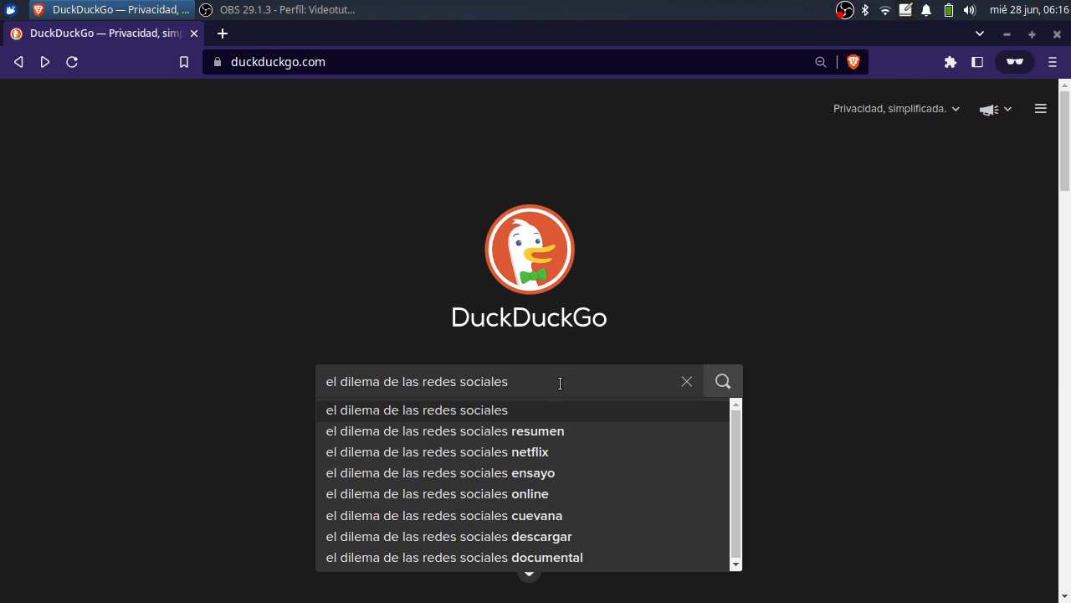
pyautogui.press('Return')
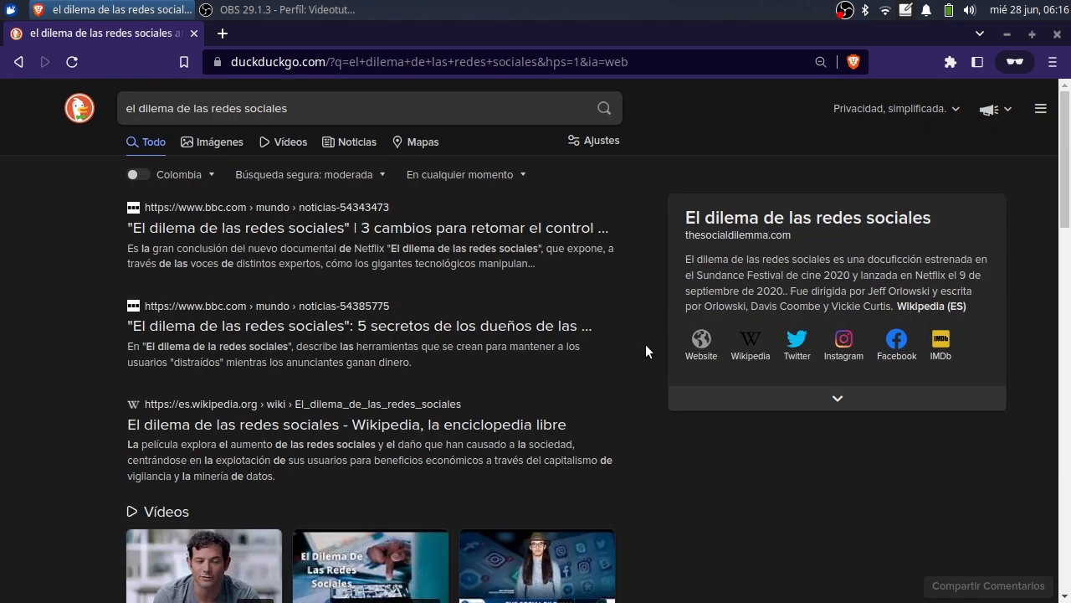
# Step: Open the hipertextual.com article about the documentary in a new tab, switch to it and look over its heading and byline
pyautogui.scroll(-5, 646, 350)
pyautogui.scroll(-5, 646, 351)
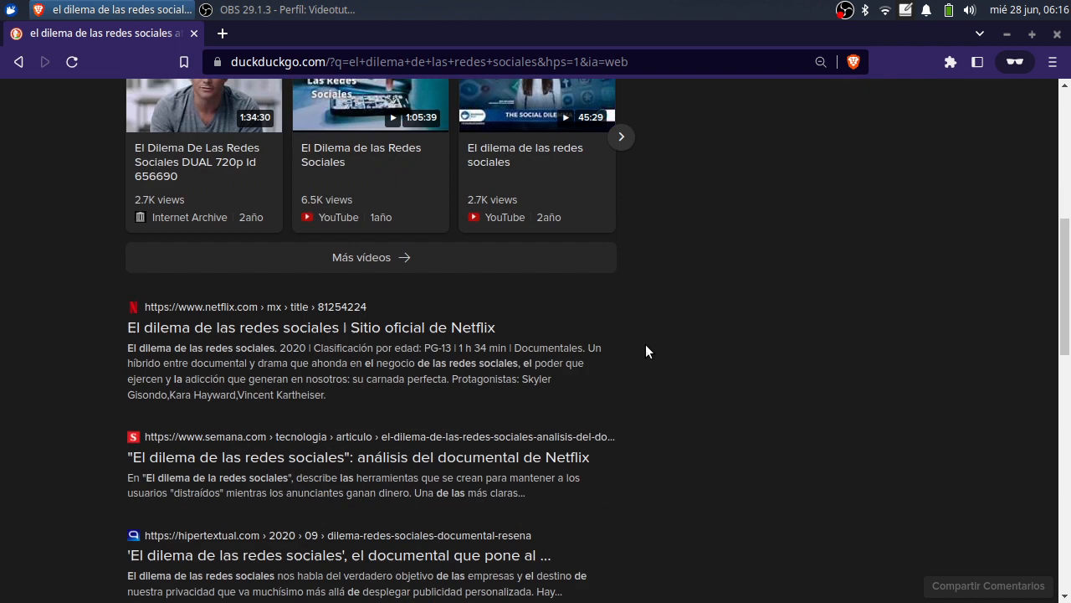
pyautogui.scroll(2, 646, 350)
pyautogui.scroll(-7, 646, 351)
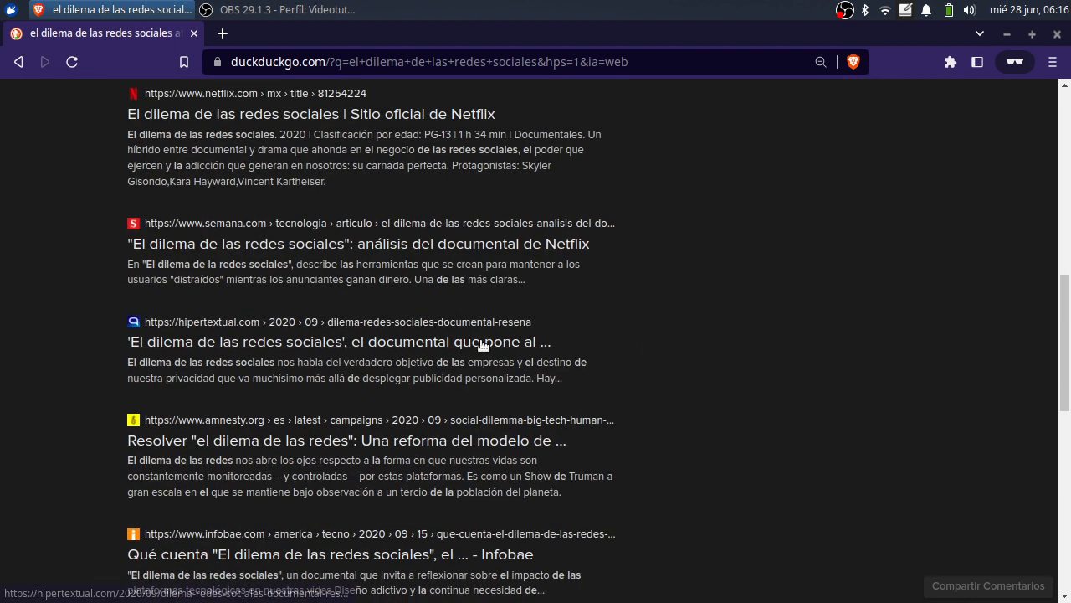
pyautogui.rightClick(483, 344)
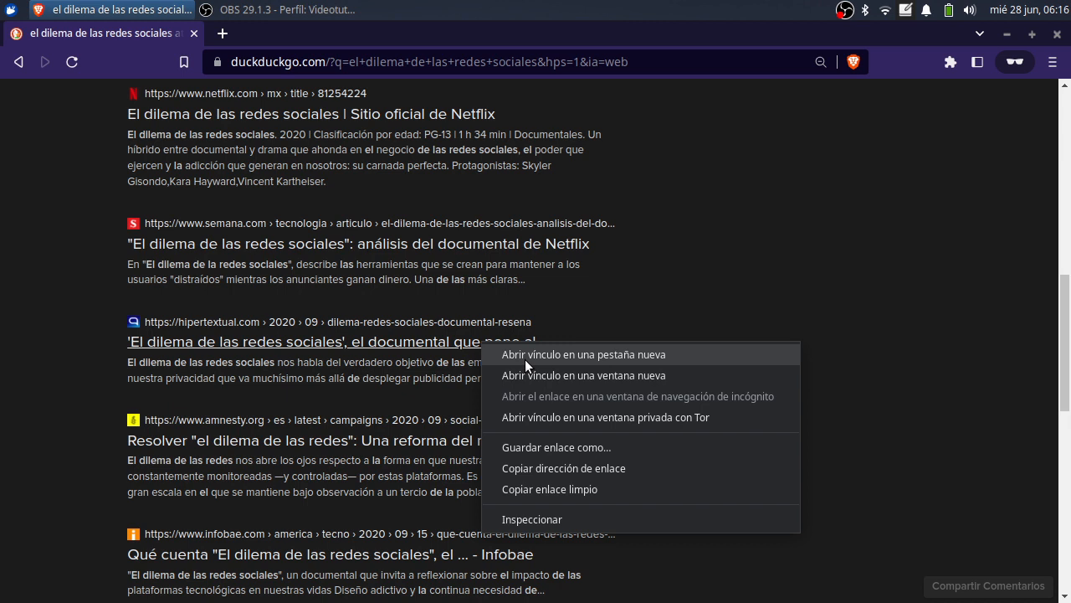
pyautogui.click(525, 359)
pyautogui.click(286, 36)
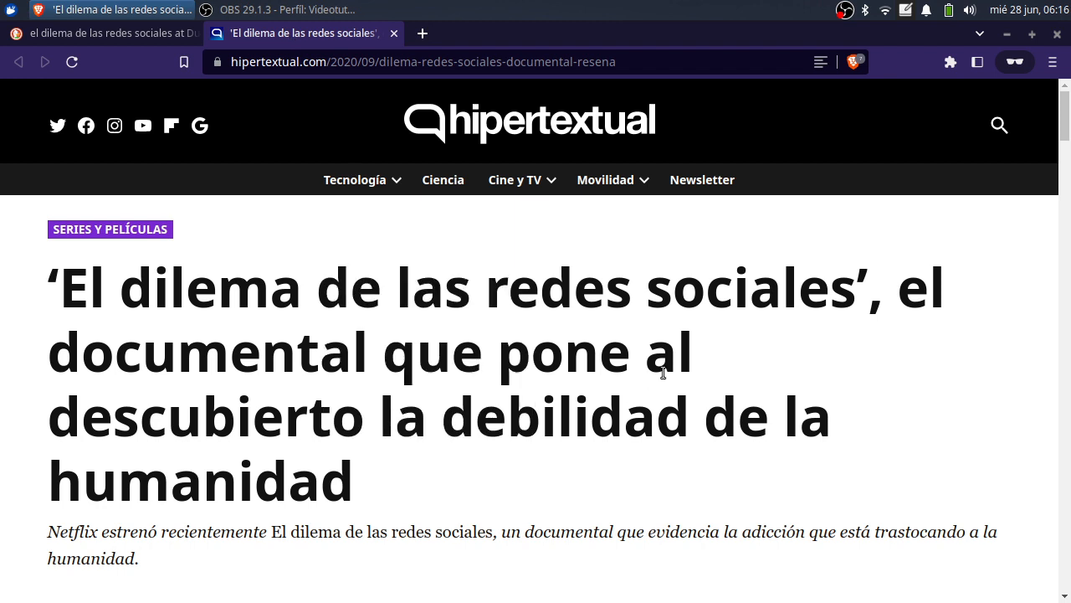
pyautogui.scroll(-3, 663, 373)
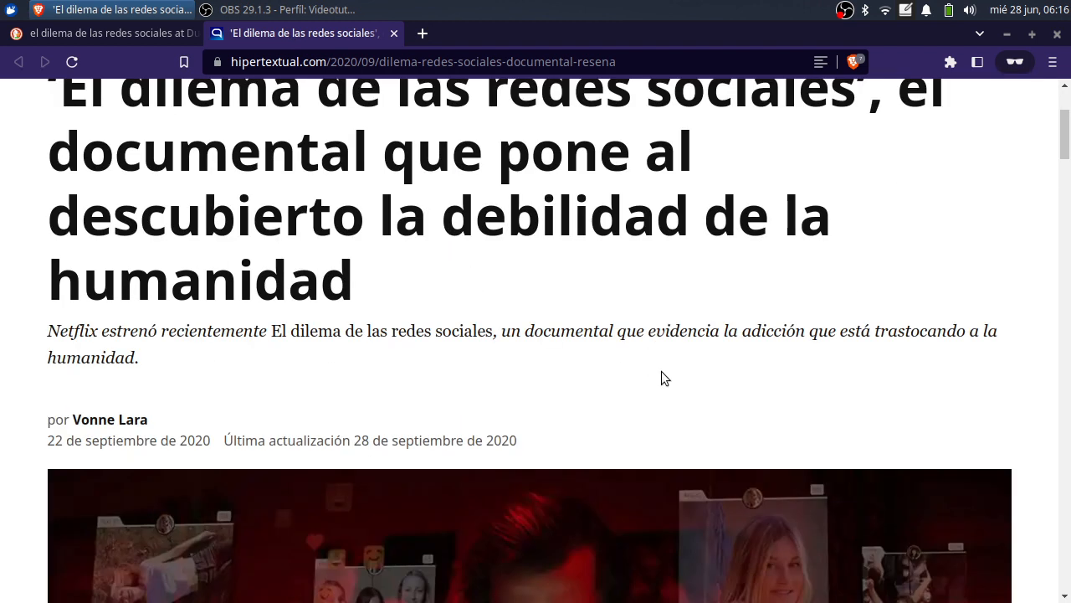
pyautogui.scroll(-2, 662, 372)
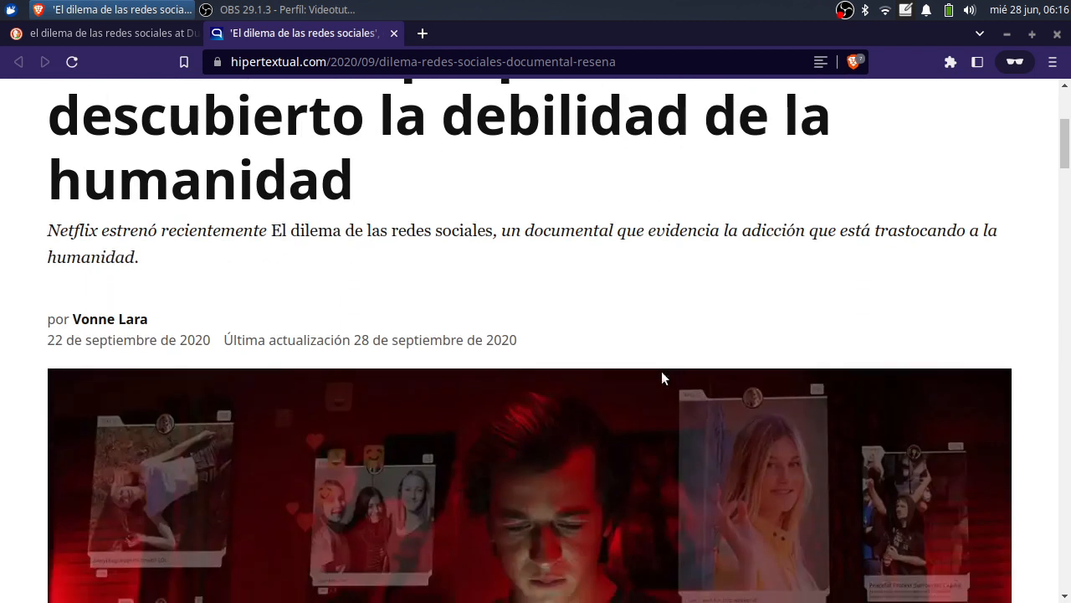
pyautogui.scroll(5, 661, 371)
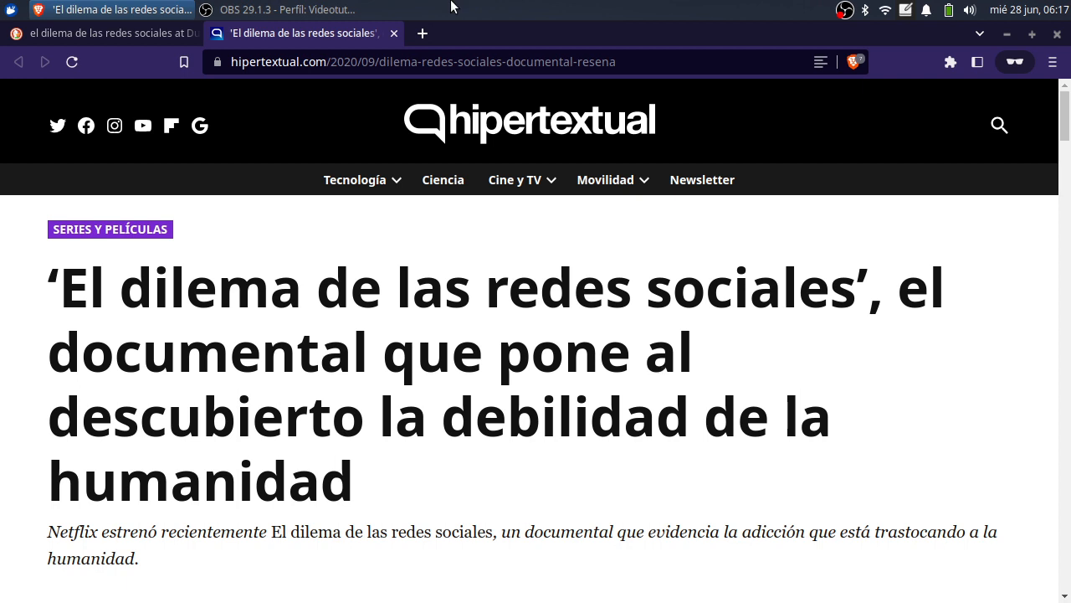
# Step: Launch the Mousepad text editor and move its window over the middle of the article
pyautogui.click(5, 8)
pyautogui.write('mouse')
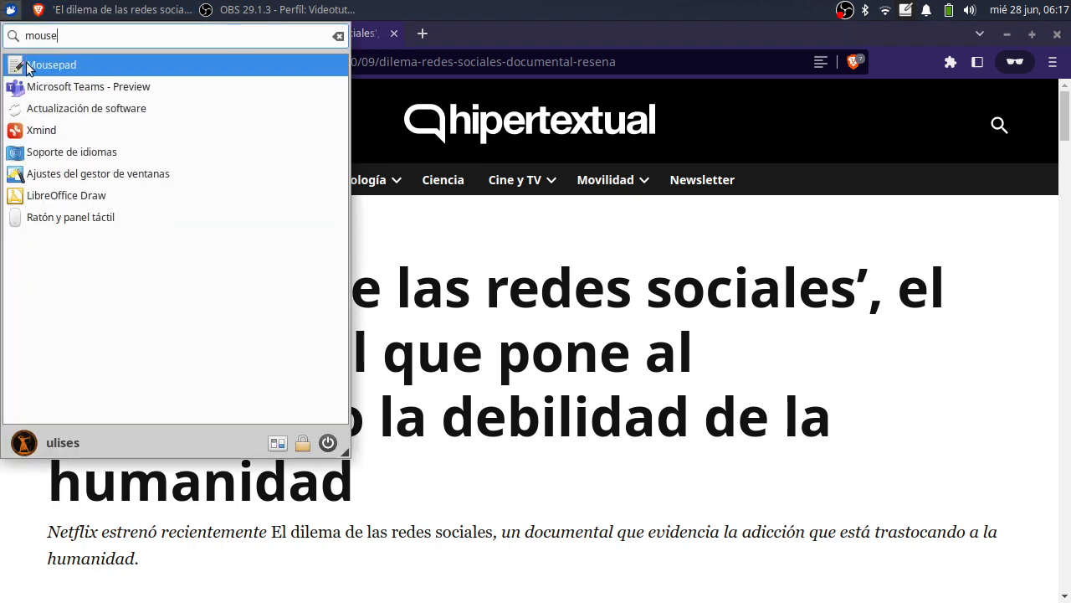
pyautogui.click(30, 67)
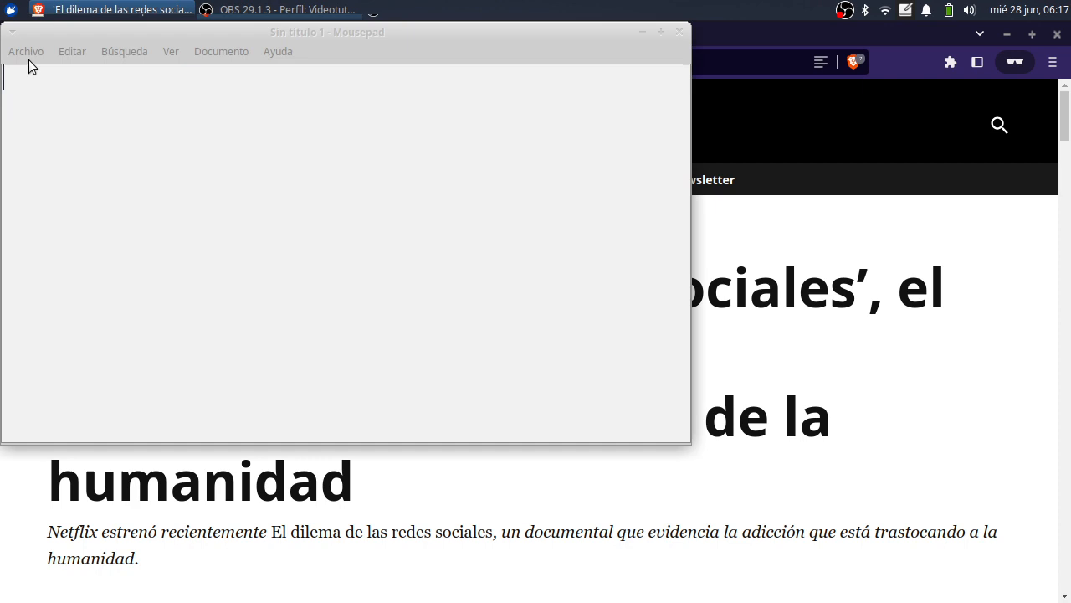
pyautogui.moveTo(411, 31); pyautogui.dragTo(704, 142)
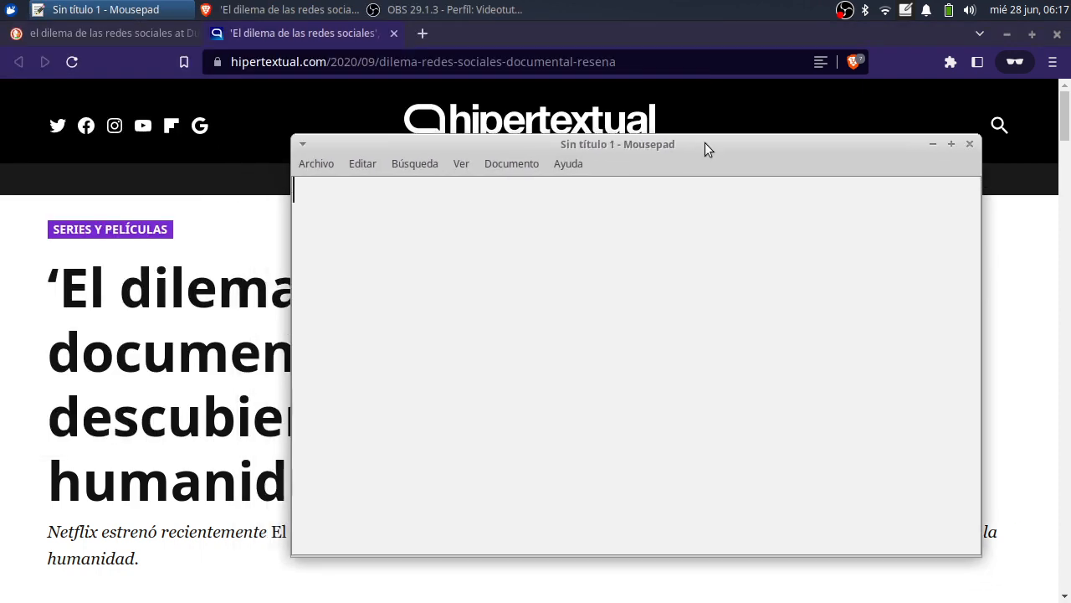
# Step: Leave the first line of the note blank and write the label "Autor:" on the second line
pyautogui.press('Return')
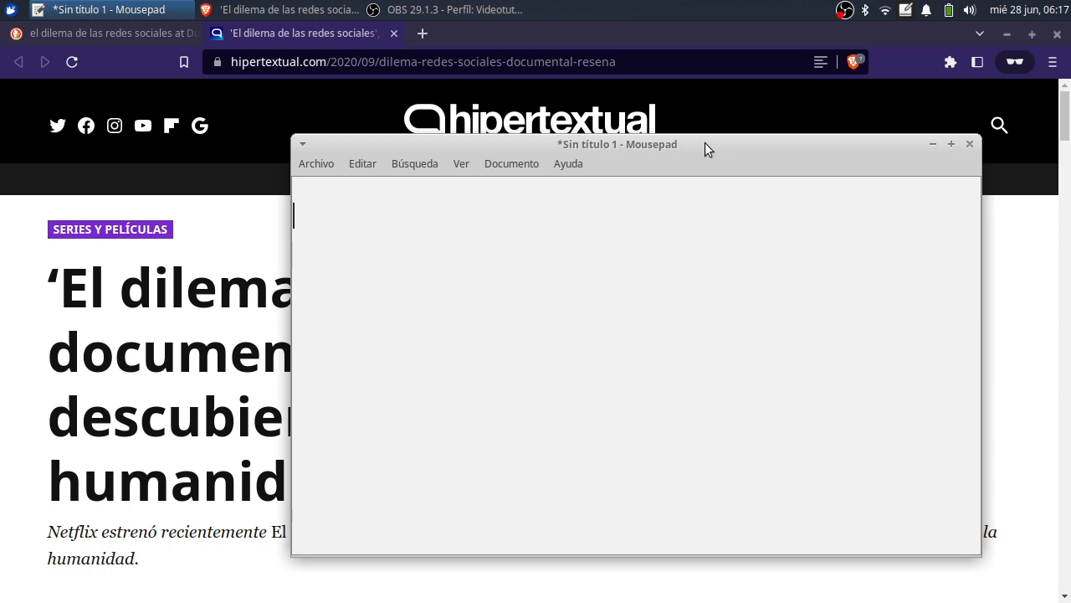
pyautogui.write('Autor')
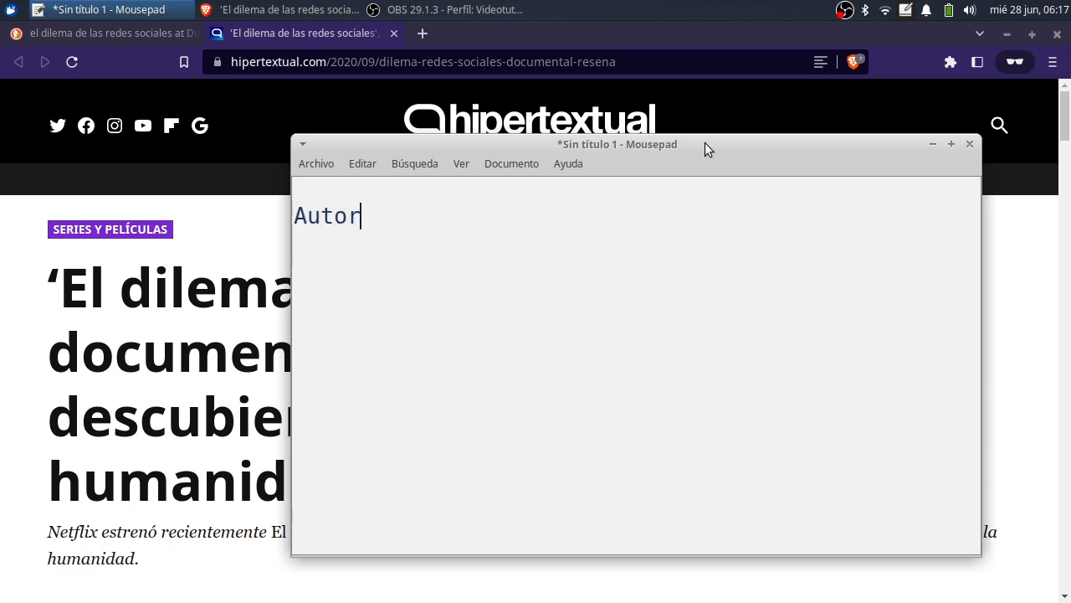
pyautogui.write(':')
pyautogui.press('Return')
# Step: Write the label "Fecha:", capitalized, on the line below "Autor:"
pyautogui.write('Año:')
pyautogui.press('Left')
pyautogui.press('BackSpace')
pyautogui.press('BackSpace')
pyautogui.press('BackSpace')
pyautogui.write('fecha')
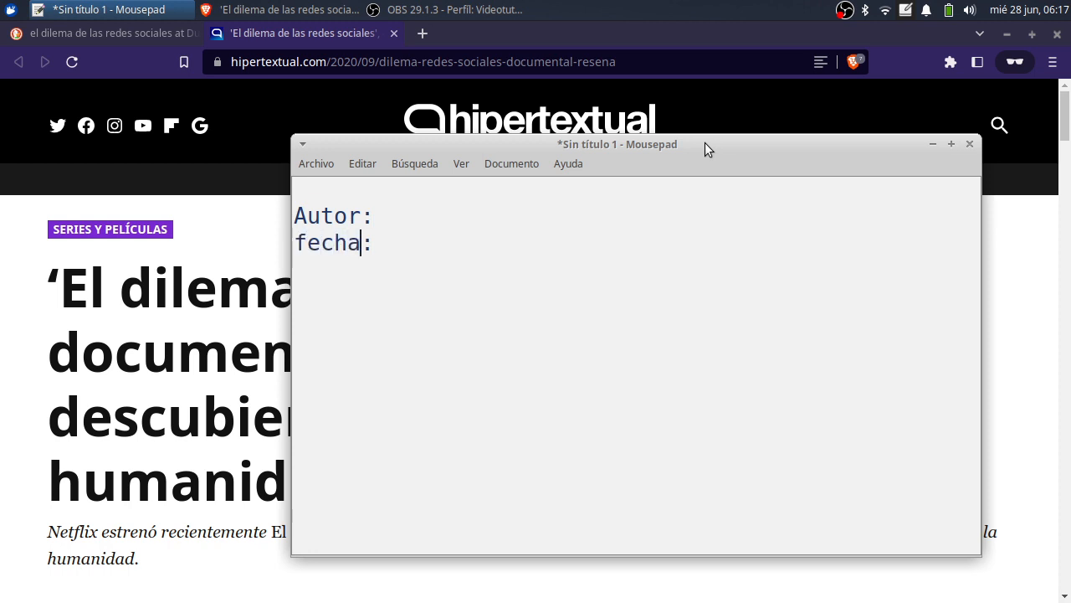
pyautogui.press('Left')
pyautogui.press('Left')
pyautogui.press('Left')
pyautogui.press('Left')
pyautogui.press('BackSpace')
pyautogui.write('F')
pyautogui.press('Right')
pyautogui.press('Right')
pyautogui.press('Right')
pyautogui.press('Right')
pyautogui.press('Right')
# Step: Add the labels "Título:", "Editorial:" and "URL:" on separate lines below "Fecha:", followed by blank lines
pyautogui.press('Return')
pyautogui.write('Títu')
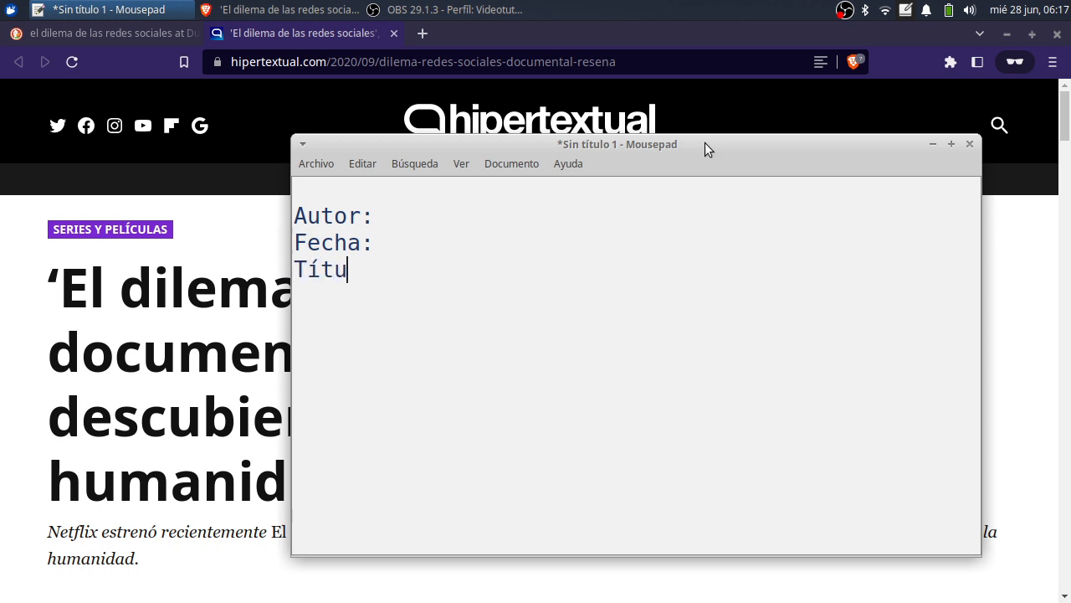
pyautogui.write('lo:')
pyautogui.press('Return')
pyautogui.write('Editr')
pyautogui.press('BackSpace')
pyautogui.write('orial:')
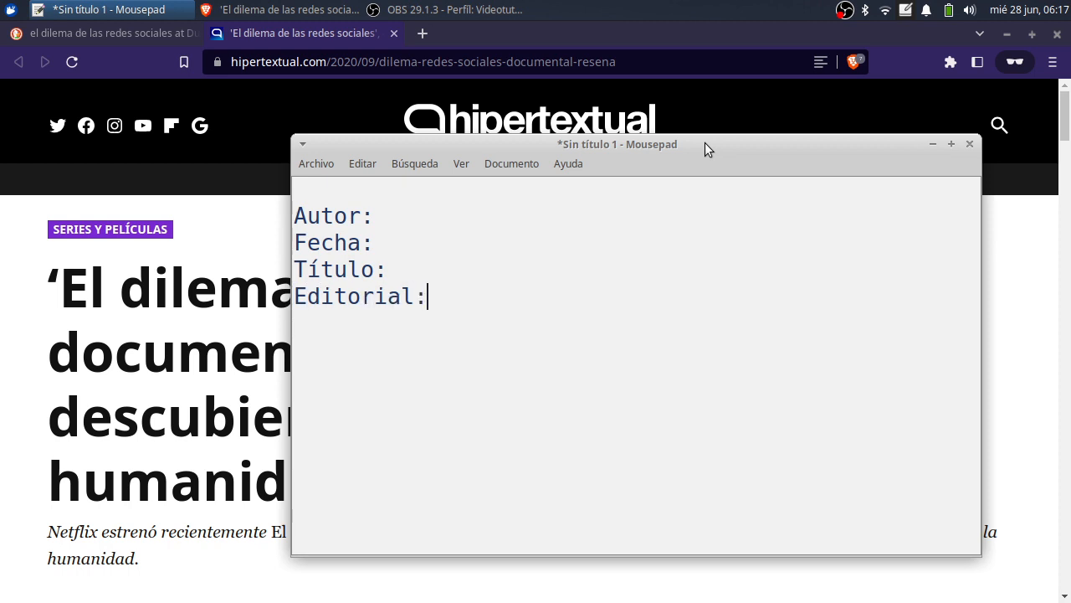
pyautogui.press('Return')
pyautogui.write('URL:')
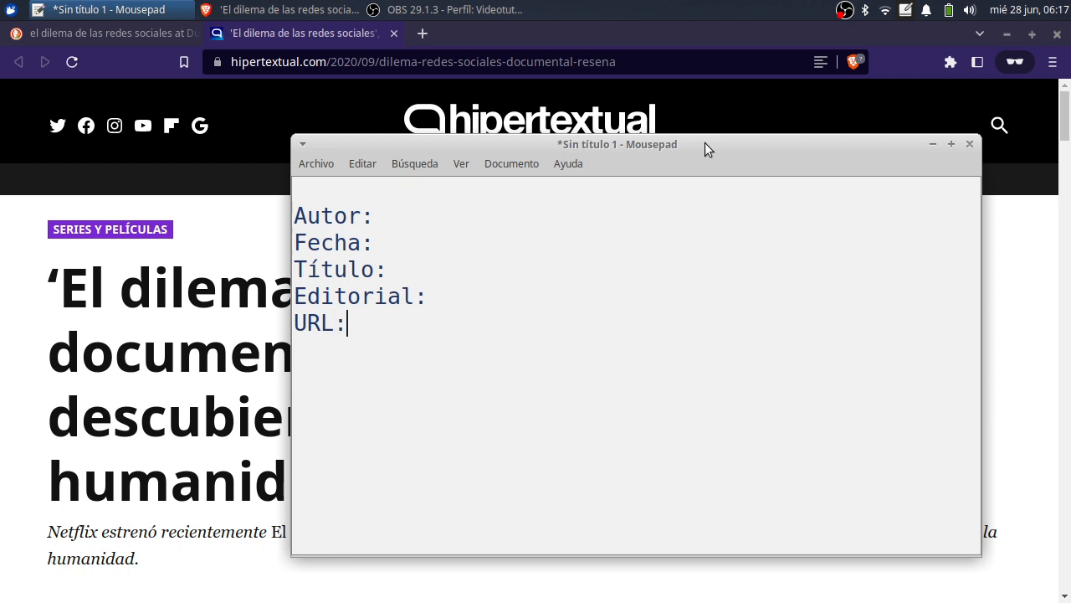
pyautogui.press('Return')
pyautogui.press('Return')
# Step: Copy the author's name from the article's byline in the browser onto the Autor line of the Mousepad note
pyautogui.click(15, 293)
pyautogui.scroll(-5, 296, 376)
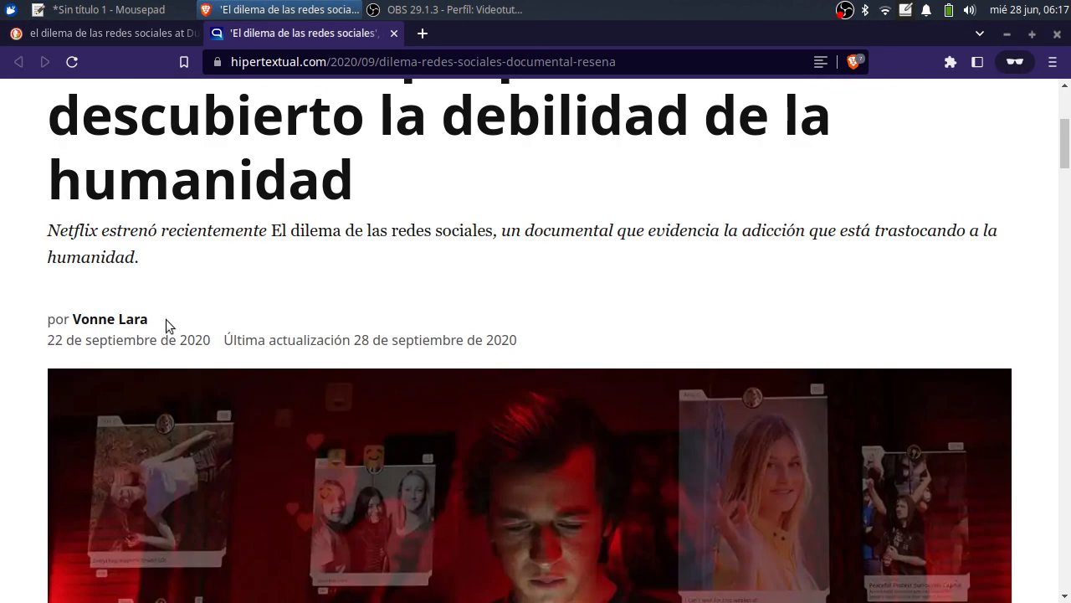
pyautogui.moveTo(149, 320); pyautogui.dragTo(76, 318)
pyautogui.hotkey('ctrl', 'c')
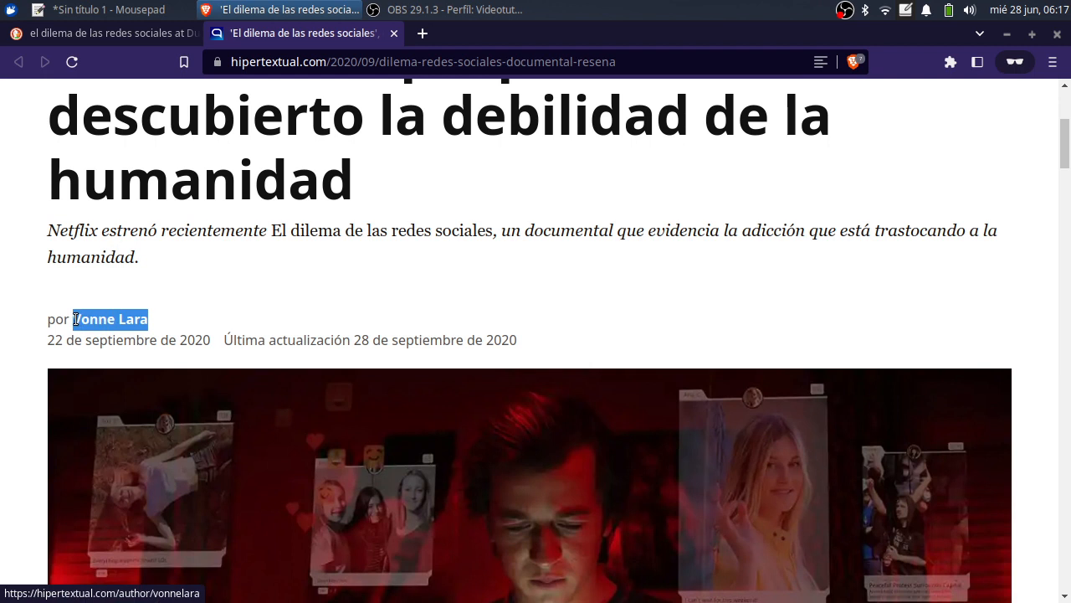
pyautogui.hotkey('alt', 'Tab')
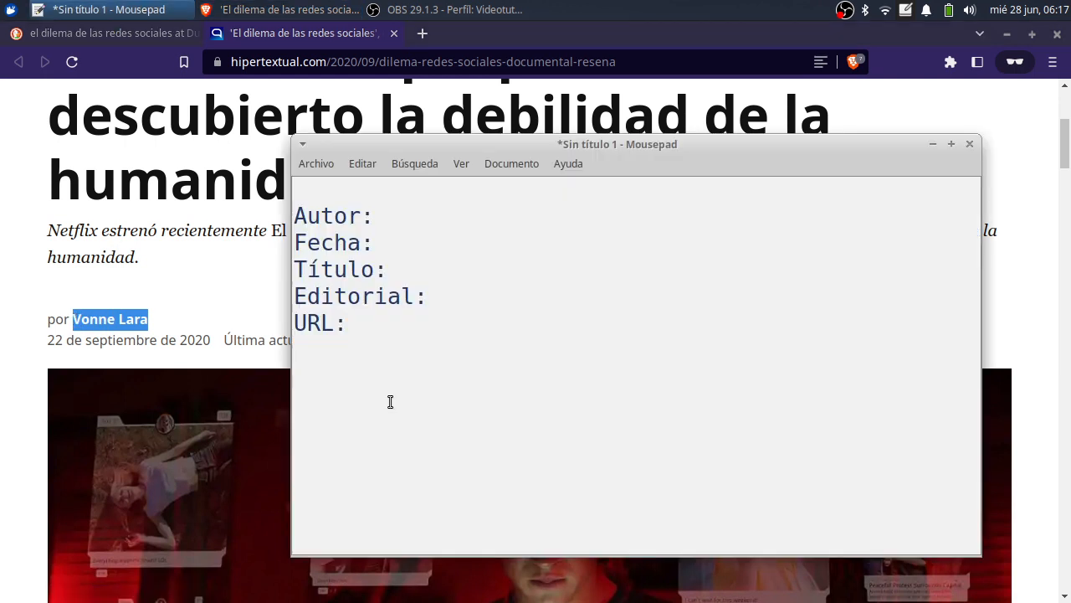
pyautogui.click(499, 220)
pyautogui.hotkey('ctrl', 'v')
pyautogui.press('Down')
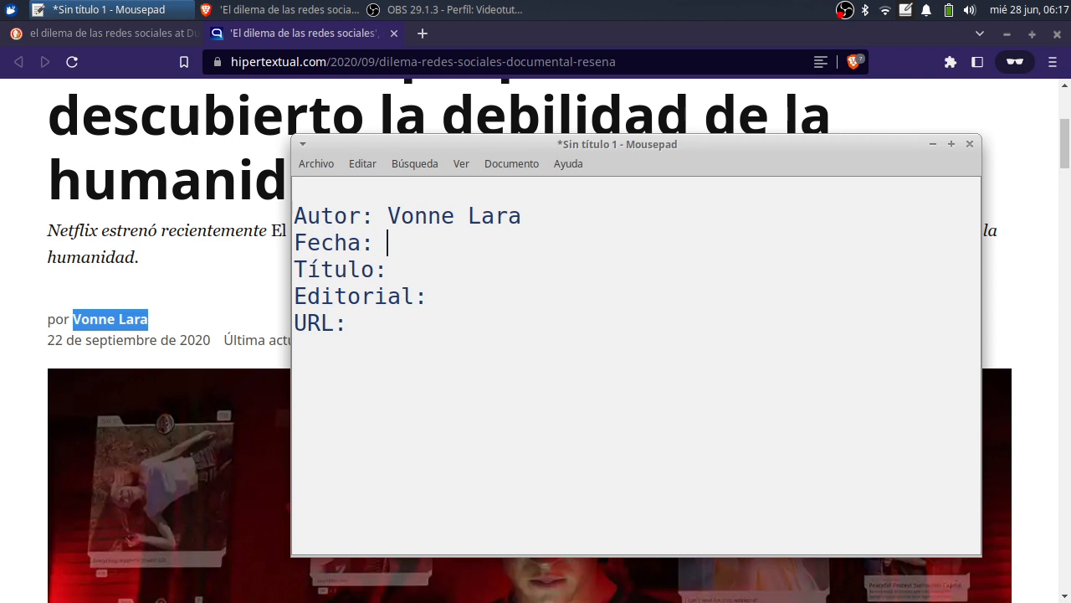
# Step: Copy the article's publication date, 22 de septiembre de 2020, onto the Fecha line of the note
pyautogui.write('11')
pyautogui.press('BackSpace')
pyautogui.press('BackSpace')
pyautogui.moveTo(211, 343); pyautogui.dragTo(48, 341)
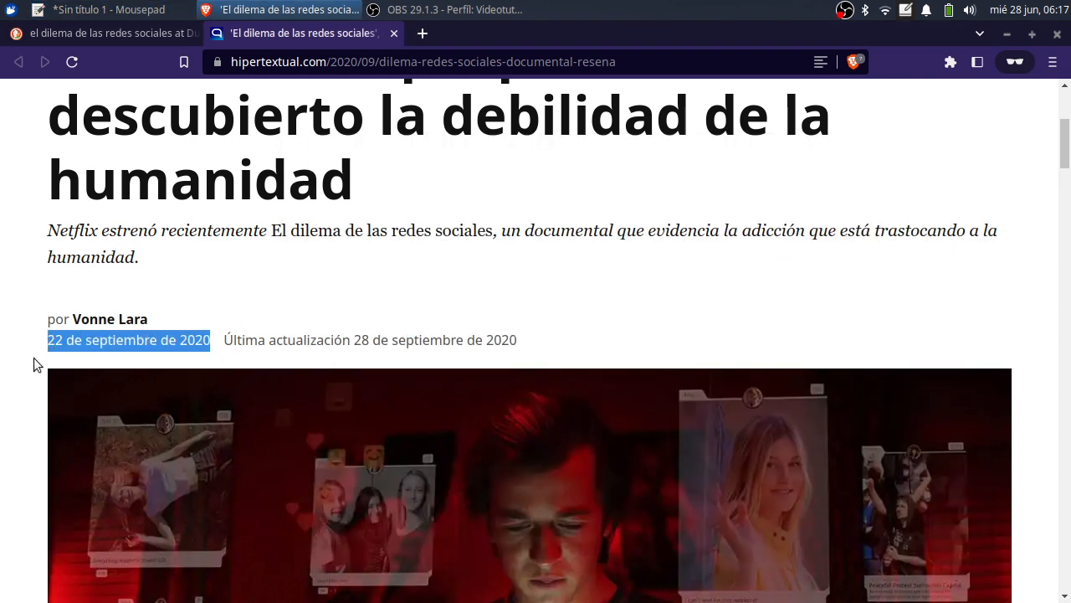
pyautogui.hotkey('ctrl', 'c')
pyautogui.hotkey('alt', 'Tab')
pyautogui.hotkey('ctrl', 'v')
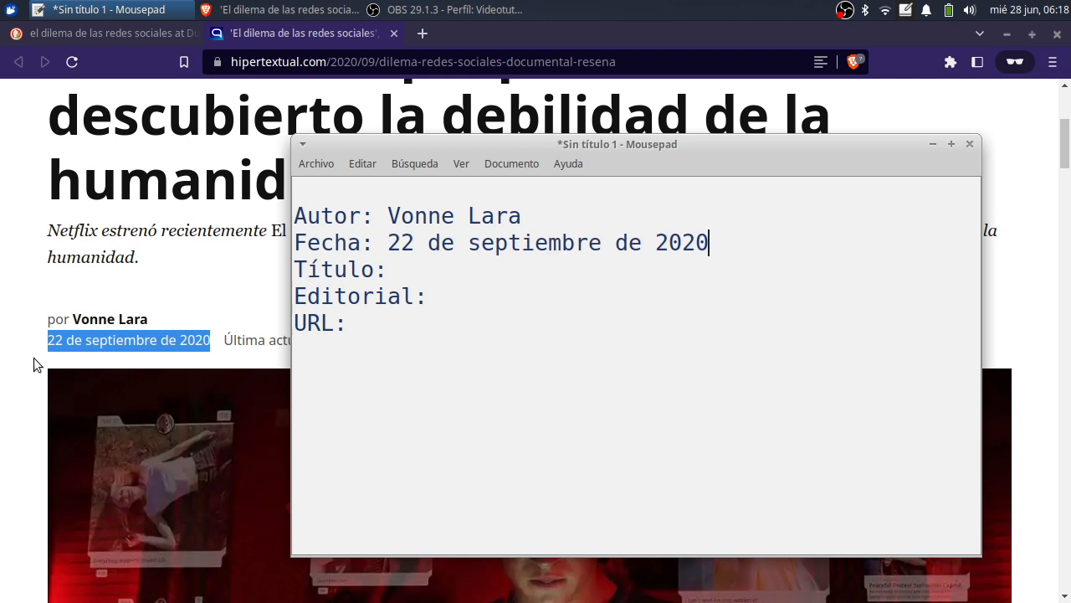
pyautogui.press('Down')
# Step: Copy the article's full headline from the web page onto the Título line of the note
pyautogui.hotkey('alt', 'Tab')
pyautogui.scroll(3, 258, 338)
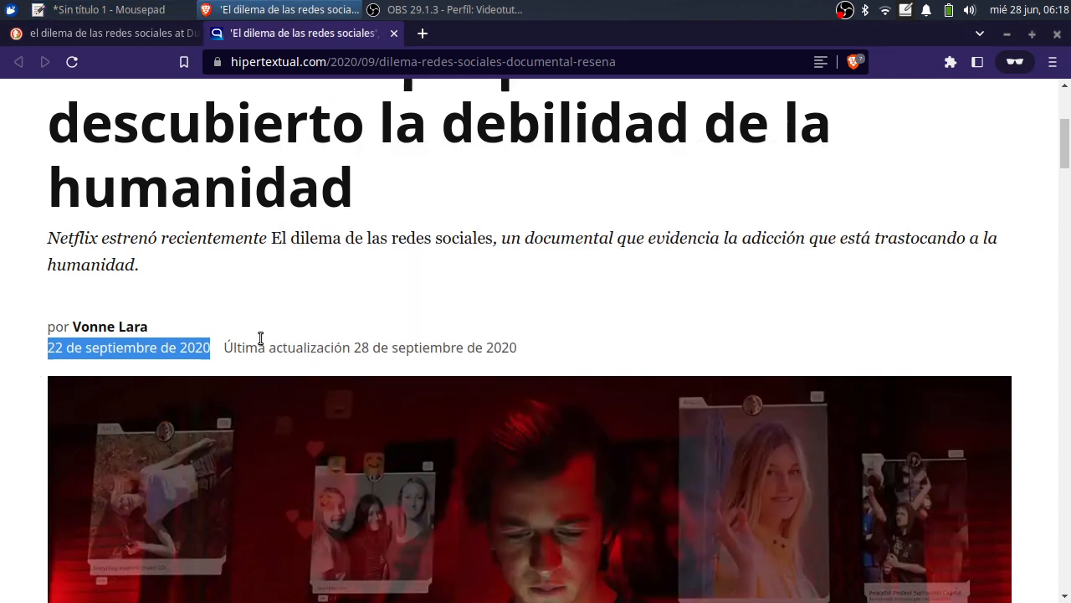
pyautogui.moveTo(354, 382); pyautogui.dragTo(50, 201)
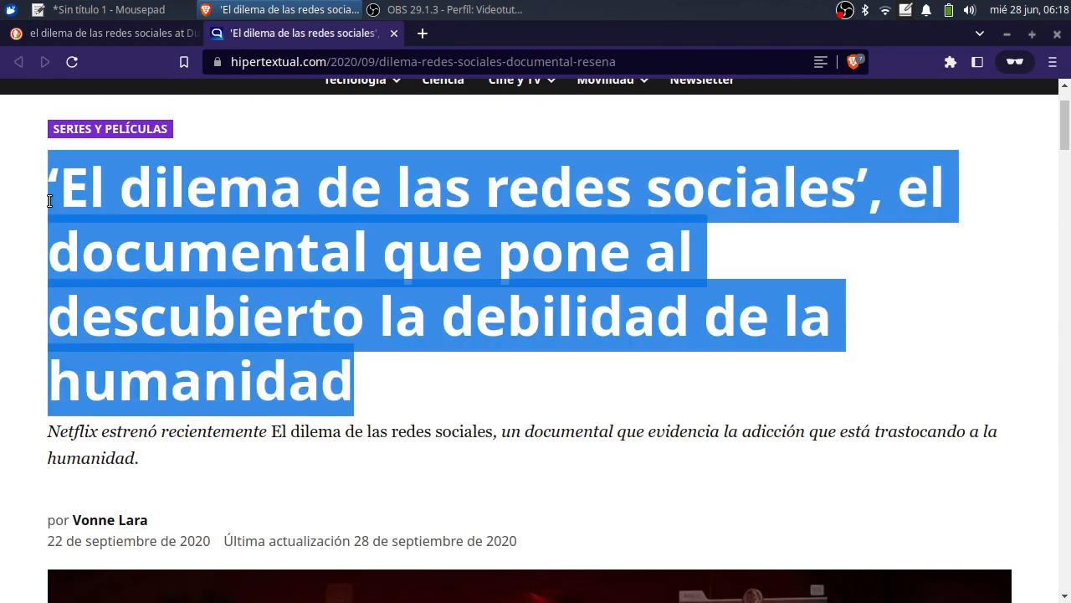
pyautogui.hotkey('ctrl', 'c')
pyautogui.hotkey('alt', 'Tab')
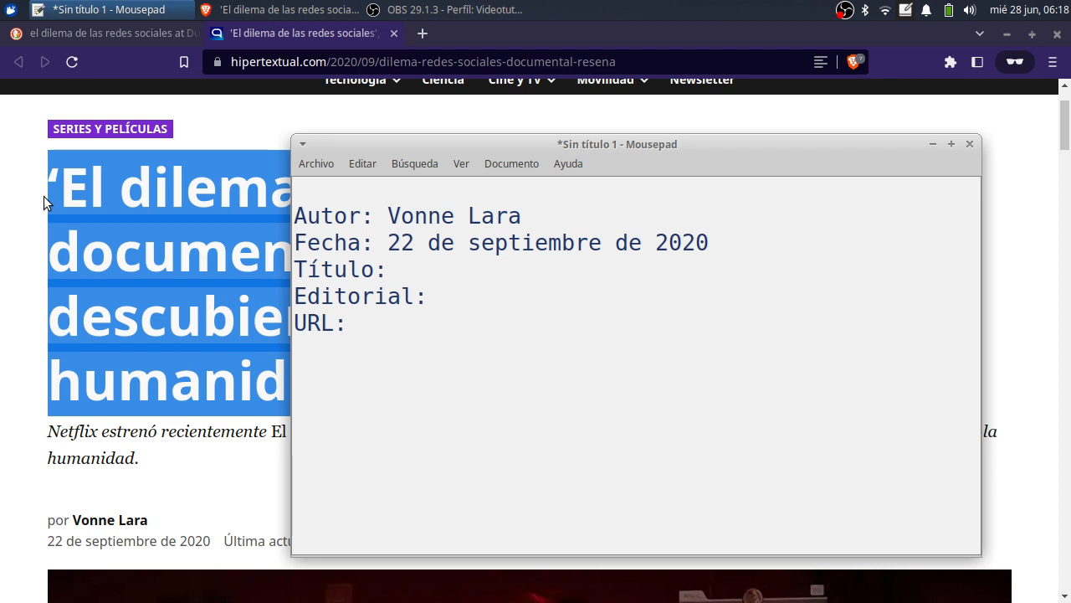
pyautogui.hotkey('ctrl', 'v')
pyautogui.press('Down')
pyautogui.press('Right')
pyautogui.press('Right')
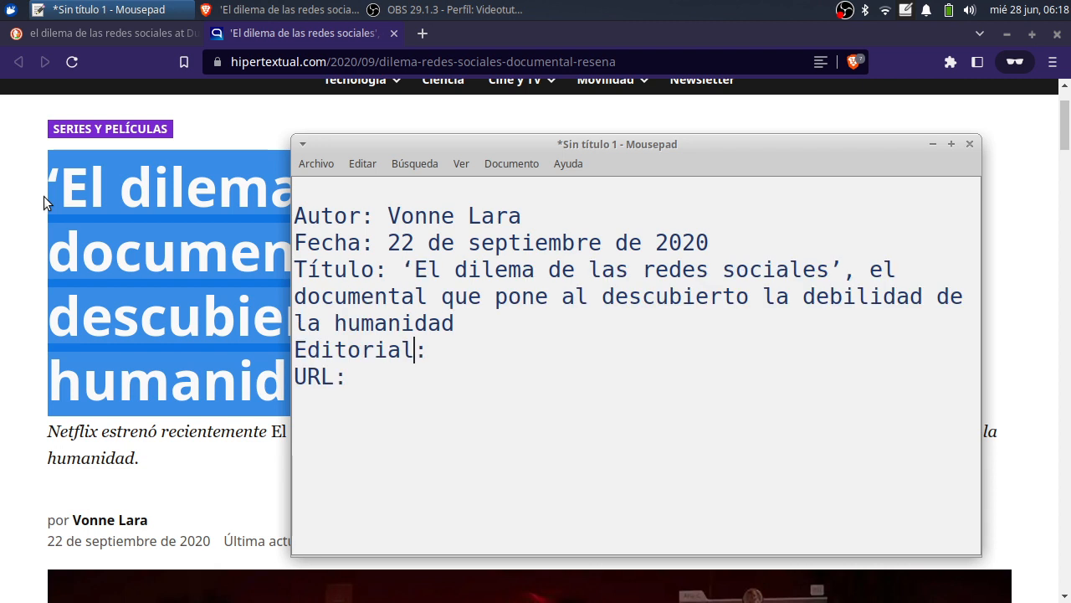
# Step: Check the site name on the article page and enter Hipertextual on the Editorial line of the Mousepad note
pyautogui.hotkey('alt', 'Tab')
pyautogui.scroll(2, 313, 248)
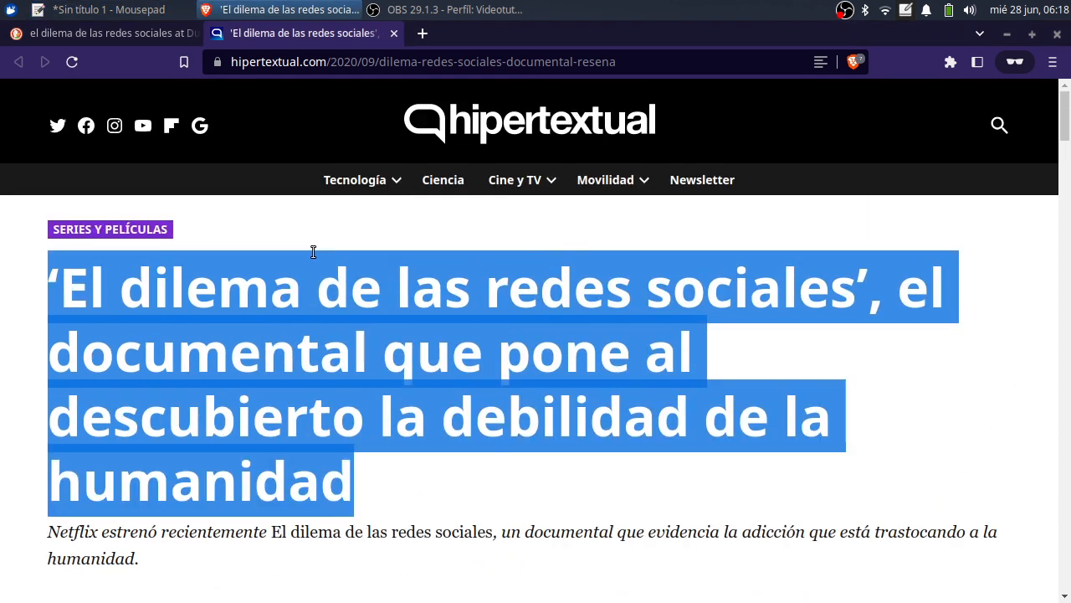
pyautogui.hotkey('alt', 'Tab')
pyautogui.write('Hip')
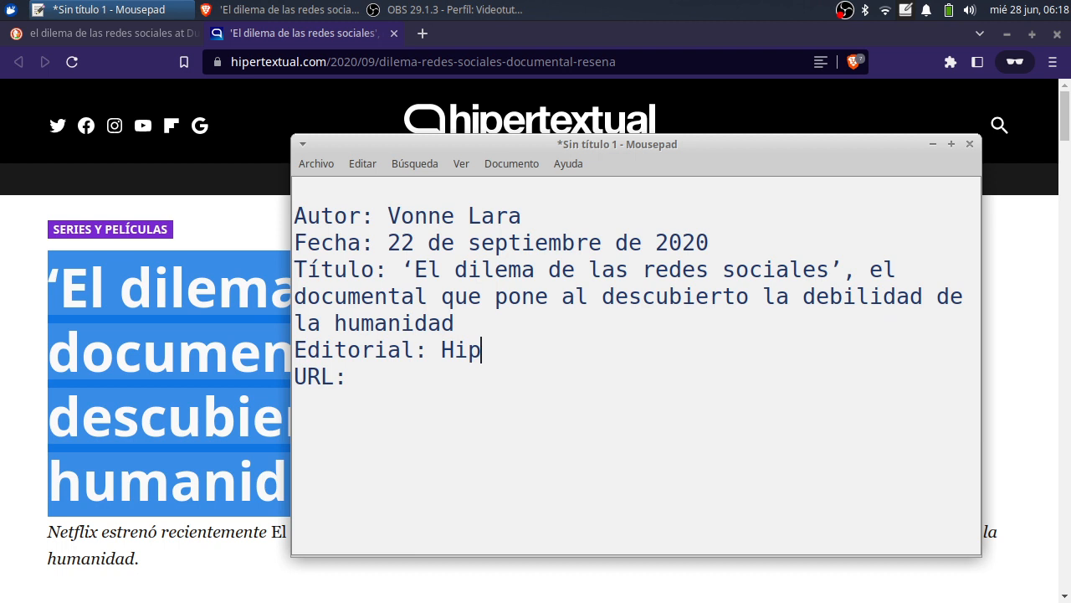
pyautogui.write('ertectu')
pyautogui.press('BackSpace')
pyautogui.press('BackSpace')
pyautogui.press('BackSpace')
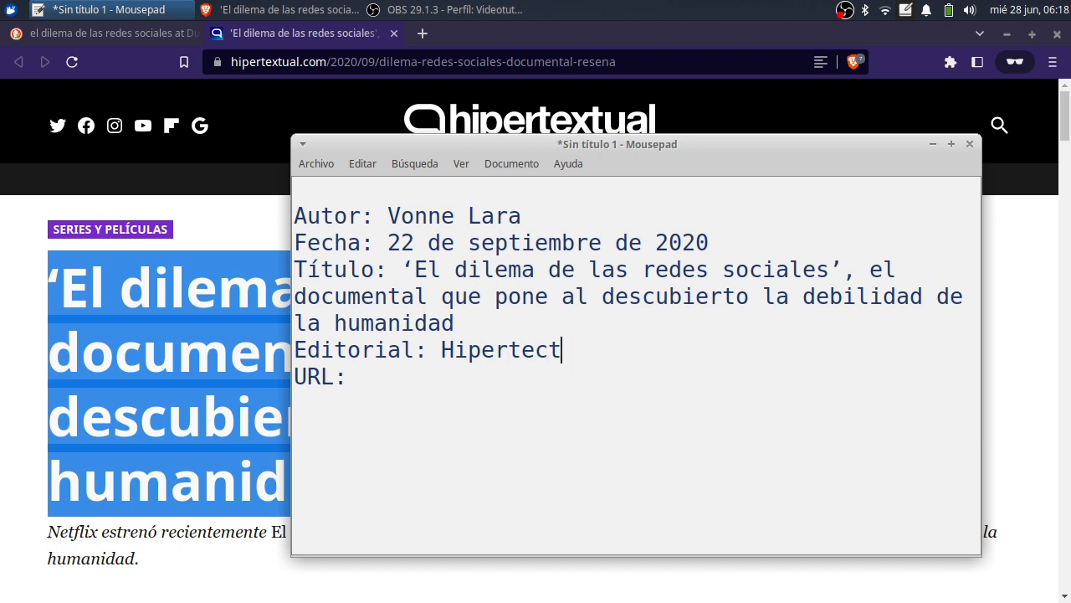
pyautogui.write('xtual')
# Step: Copy the article's web address from the browser onto the URL line of the Mousepad note
pyautogui.press('Down')
pyautogui.hotkey('alt', 'Tab')
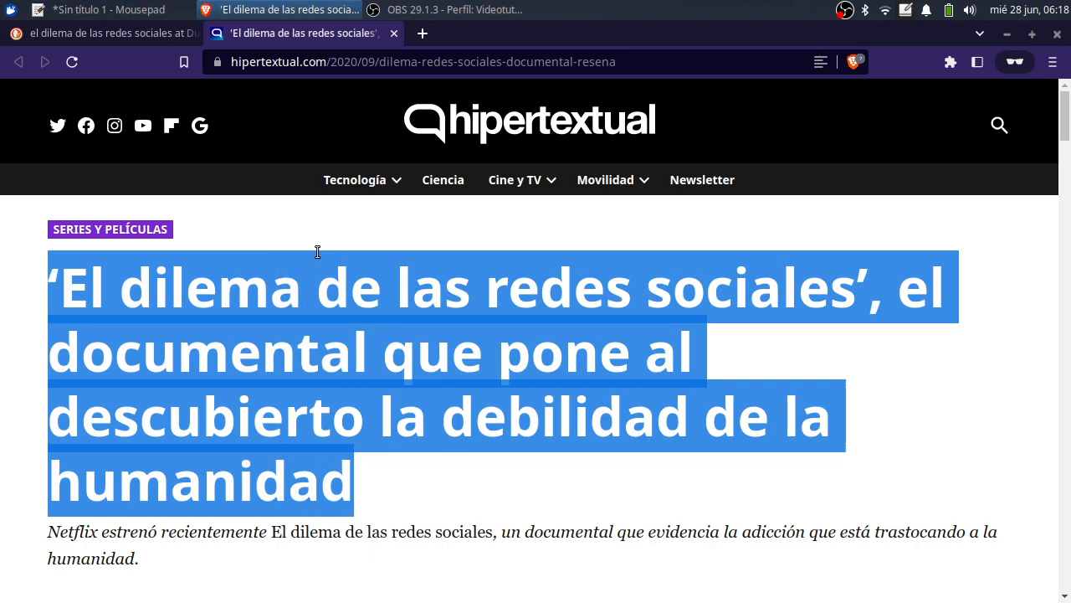
pyautogui.click(396, 61)
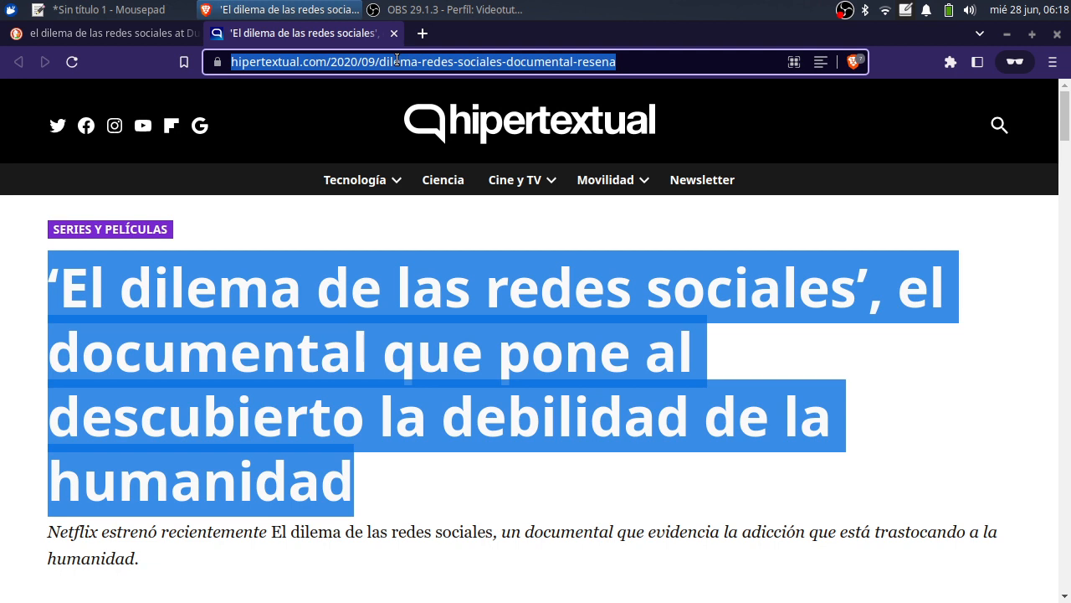
pyautogui.hotkey('ctrl', 'c')
pyautogui.hotkey('alt', 'Tab')
pyautogui.hotkey('ctrl', 'v')
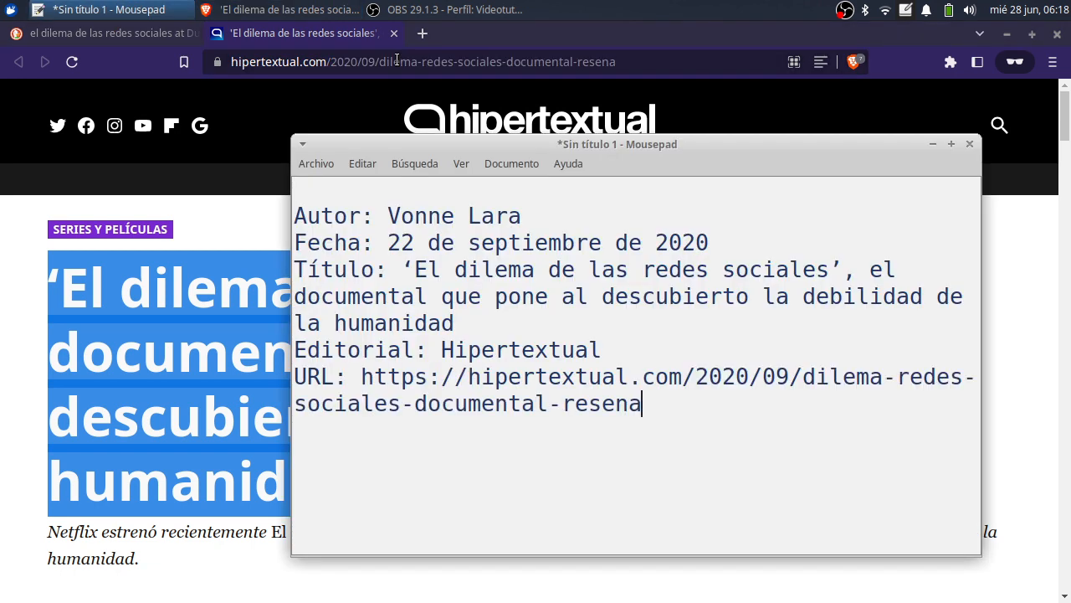
# Step: Start a reference below the collected data with the author's surname and initial, followed by the date "(2020, septiembre 22)."
pyautogui.press('Return')
pyautogui.press('Return')
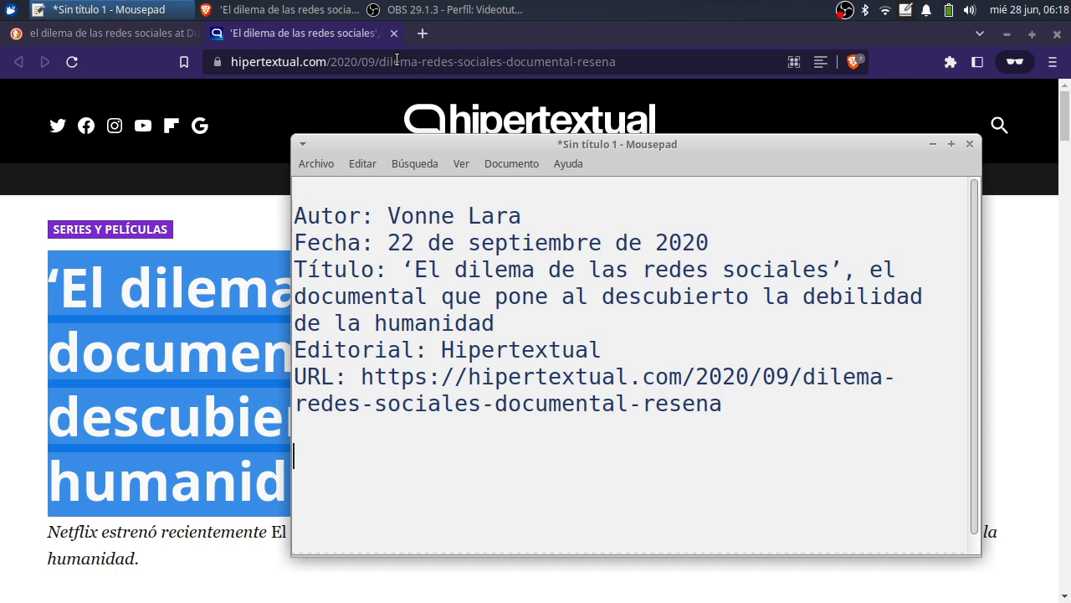
pyautogui.write('Lara, V. (')
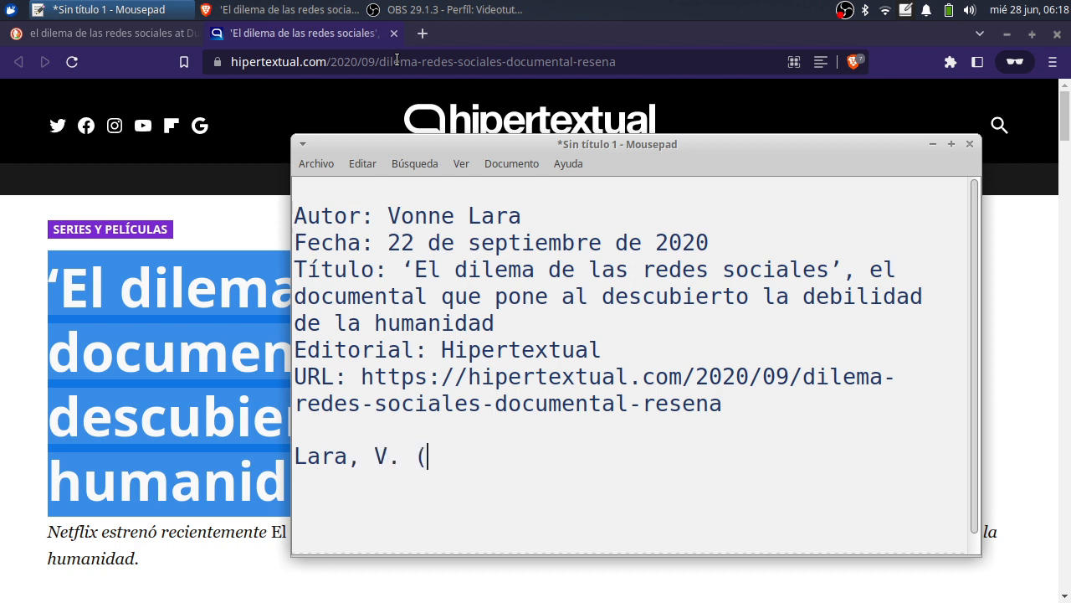
pyautogui.write('2020,')
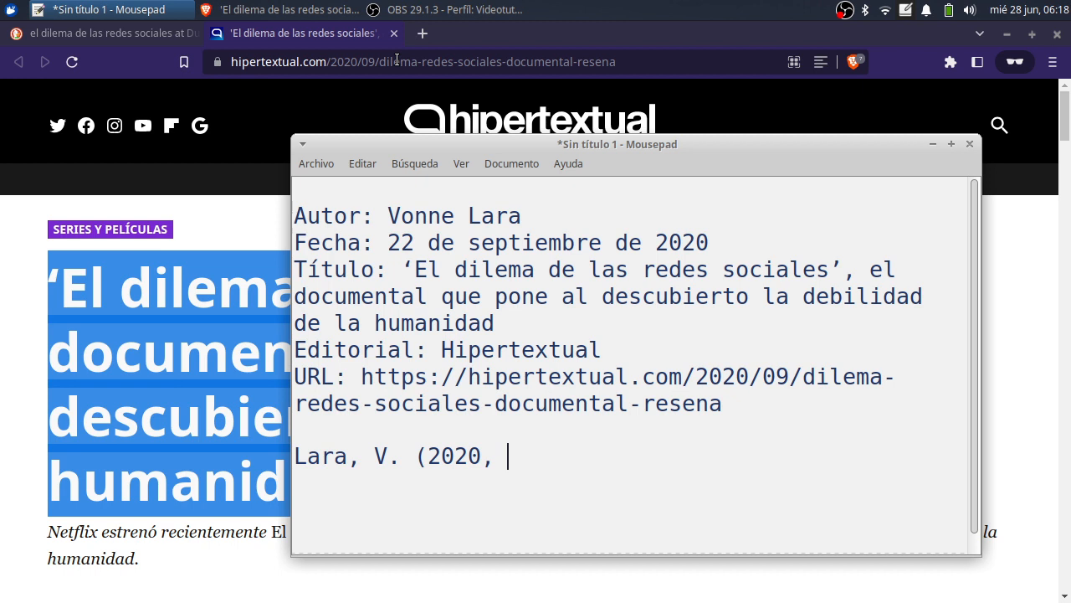
pyautogui.write('septiembre ')
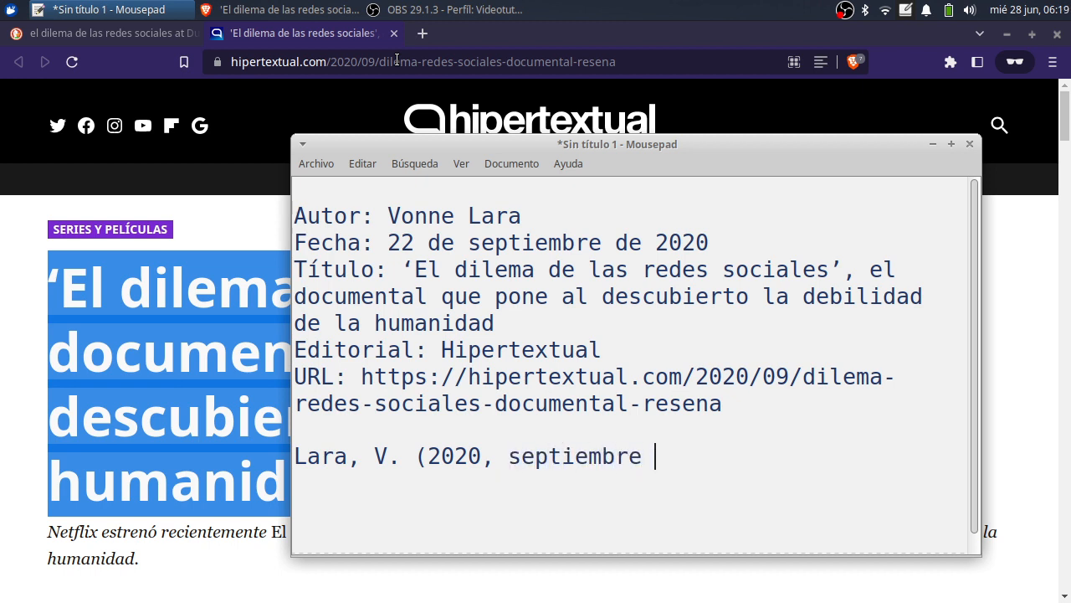
pyautogui.write('22).')
# Step: Copy the article title from the Título line to the end of the reference and close it with a period
pyautogui.moveTo(501, 325); pyautogui.dragTo(403, 270)
pyautogui.hotkey('ctrl', 'c')
pyautogui.click(736, 459)
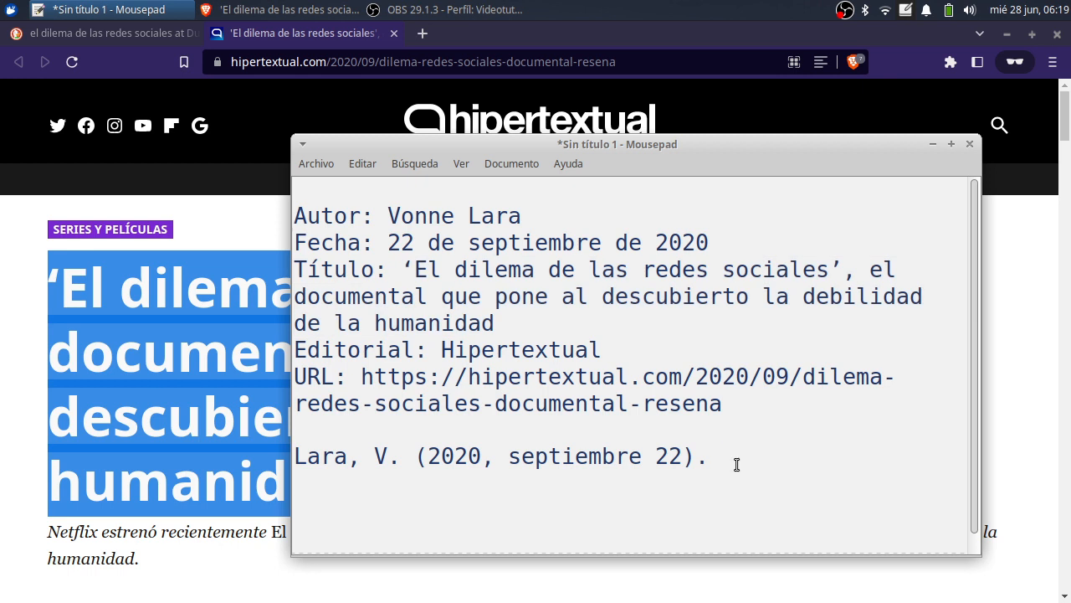
pyautogui.hotkey('ctrl', 'v')
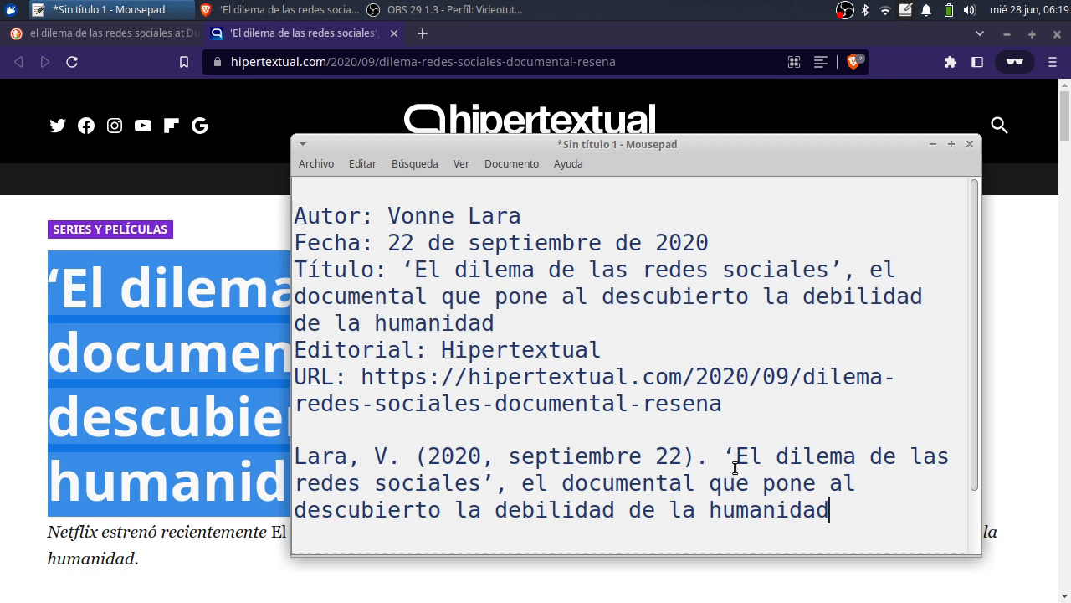
pyautogui.write('.')
# Step: Copy the publisher Hipertextual from the Editorial line to the end of the reference, followed by a period
pyautogui.moveTo(627, 350); pyautogui.dragTo(444, 350)
pyautogui.hotkey('ctrl', 'v')
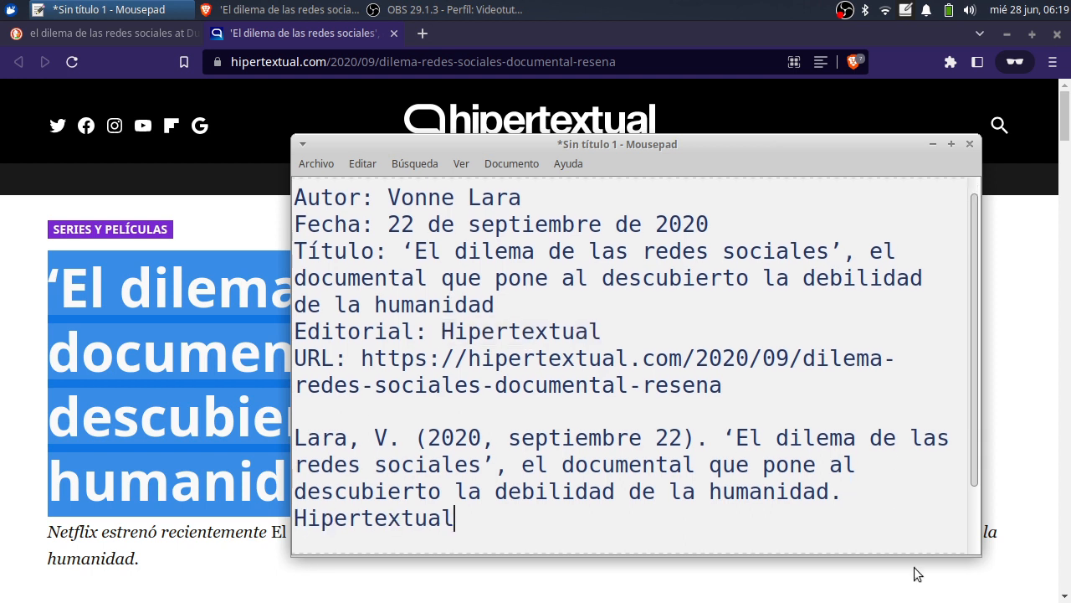
pyautogui.write('.')
# Step: Copy the article's address from the URL line to the end of the reference and start a new line
pyautogui.moveTo(755, 395); pyautogui.dragTo(365, 357)
pyautogui.hotkey('ctrl', 'c')
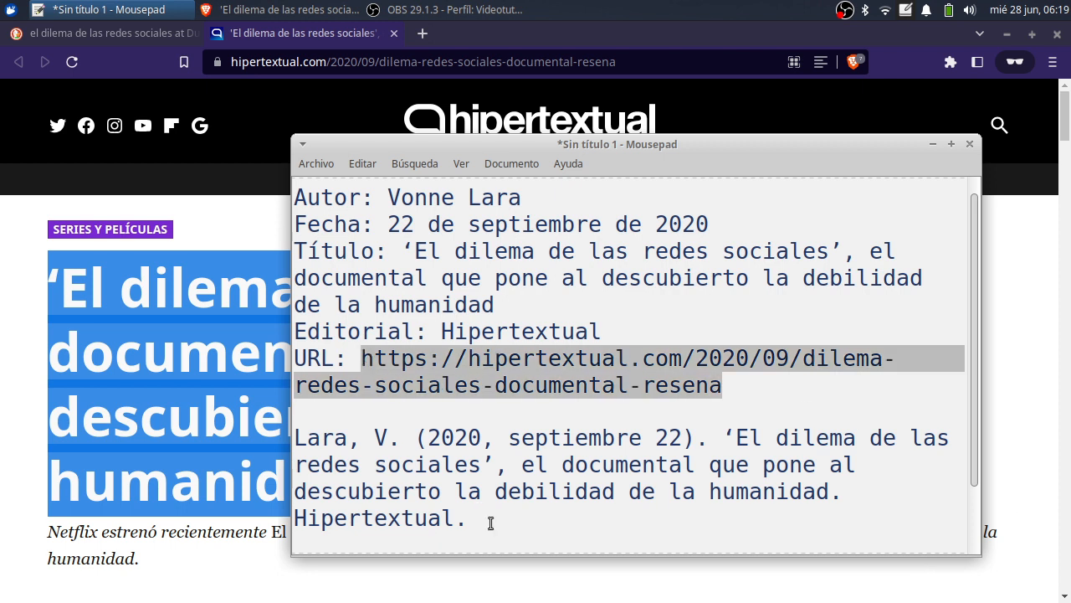
pyautogui.click(492, 523)
pyautogui.hotkey('ctrl', 'v')
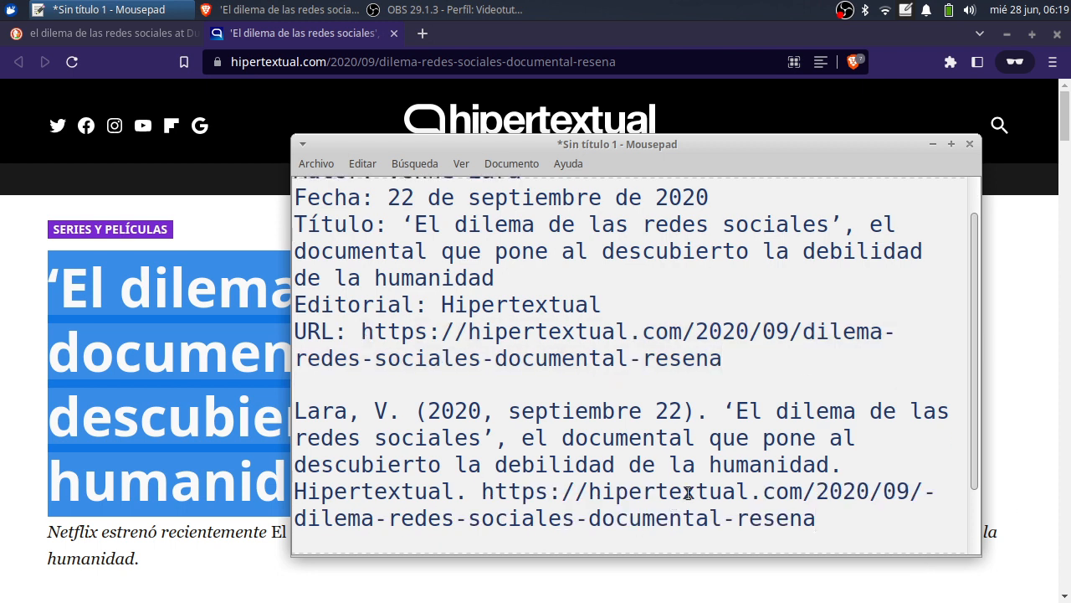
pyautogui.press('Return')
# Step: Compare the collected Autor, Fecha, Título, Editorial and URL data with the finished reference below them
pyautogui.scroll(3, 835, 441)
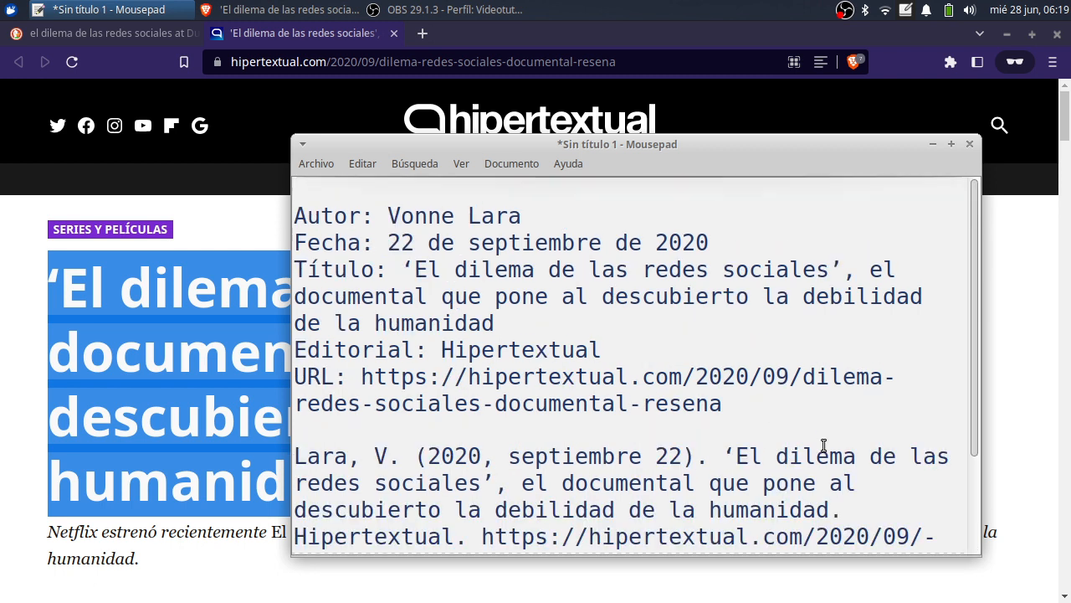
pyautogui.moveTo(725, 405); pyautogui.dragTo(241, 215)
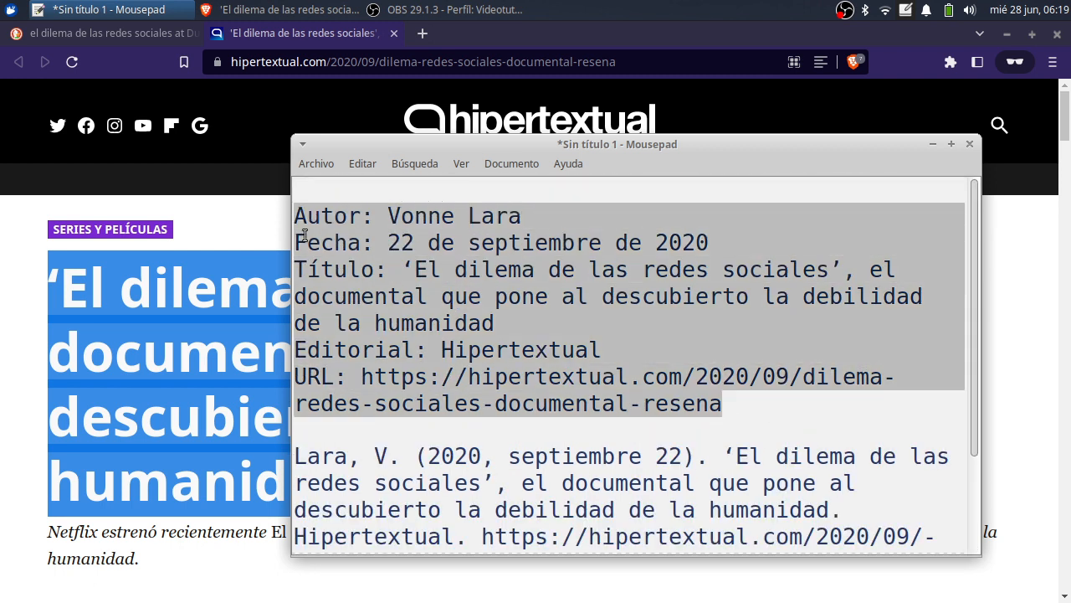
pyautogui.click(590, 333)
pyautogui.scroll(-2, 590, 333)
pyautogui.moveTo(837, 464); pyautogui.dragTo(289, 368)
pyautogui.click(509, 308)
pyautogui.scroll(2, 514, 311)
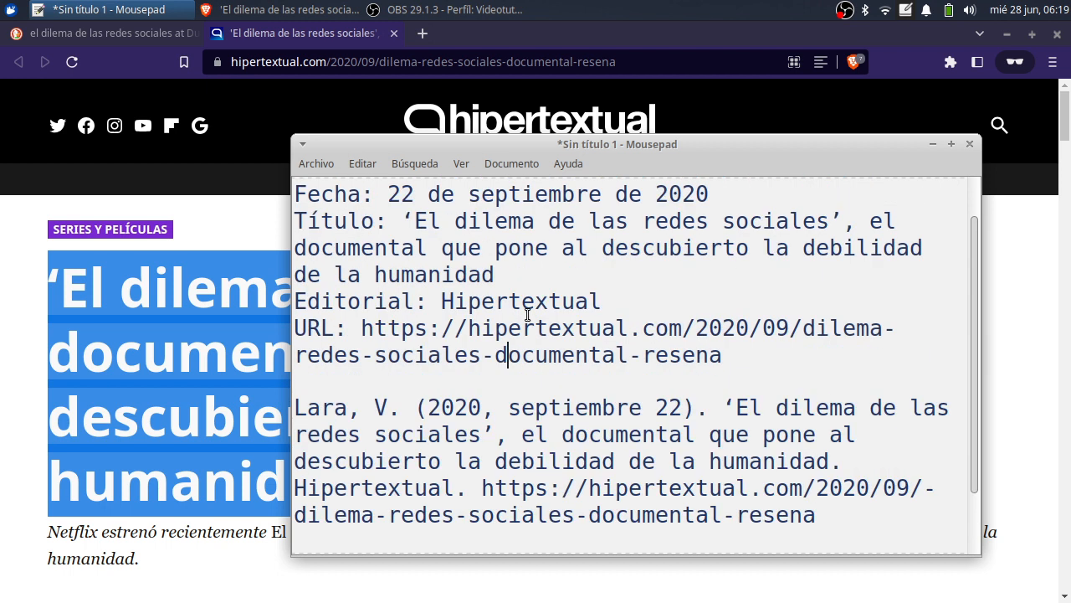
pyautogui.scroll(2, 751, 357)
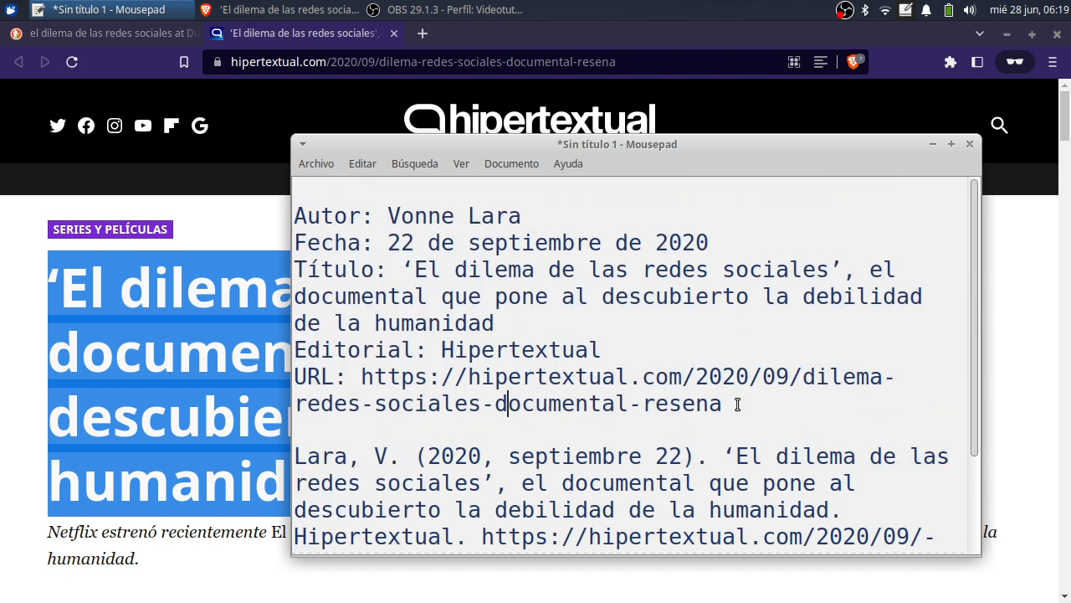
pyautogui.moveTo(736, 405); pyautogui.dragTo(276, 215)
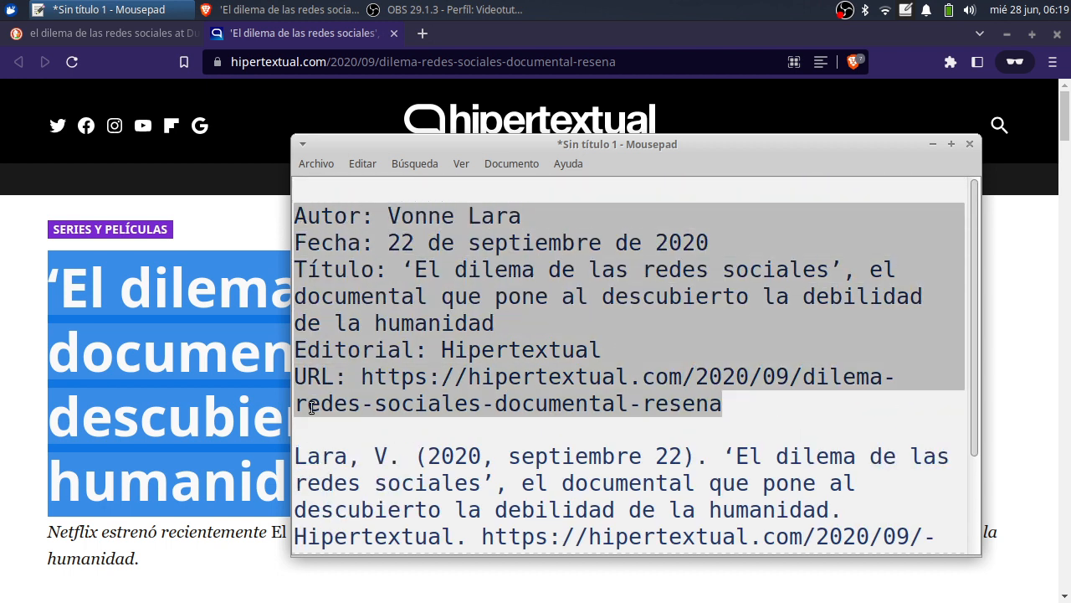
pyautogui.click(479, 400)
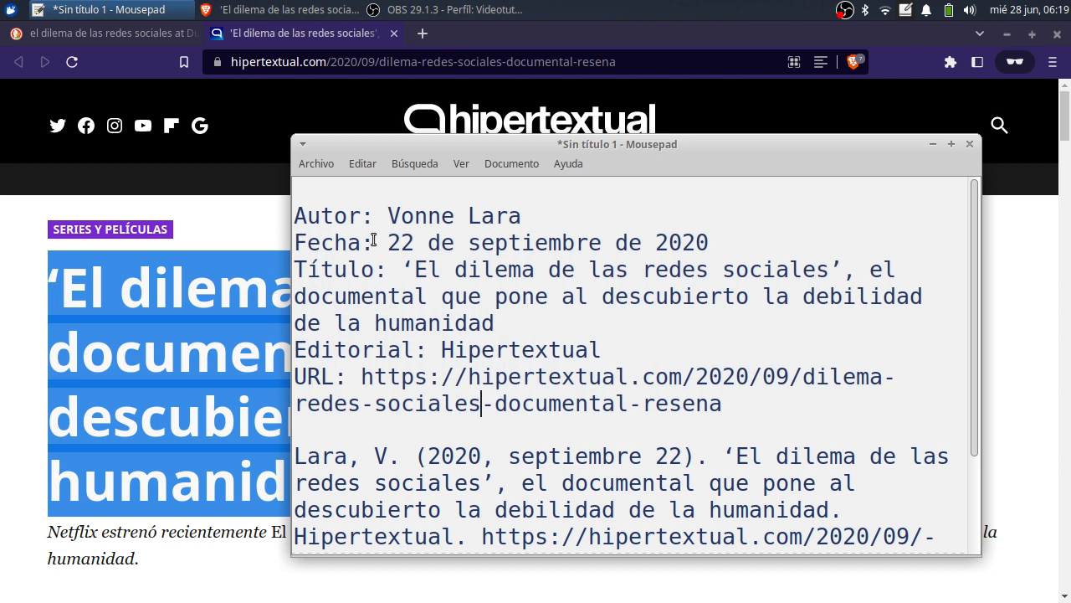
pyautogui.click(353, 219)
pyautogui.scroll(-2, 592, 429)
pyautogui.scroll(-1, 593, 429)
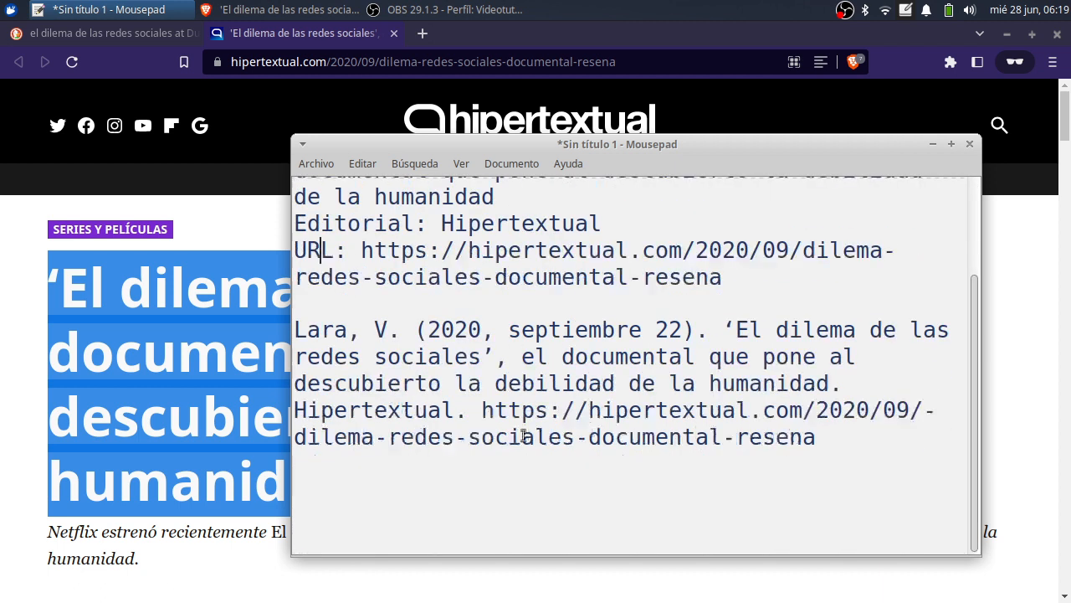
pyautogui.moveTo(818, 437); pyautogui.dragTo(269, 312)
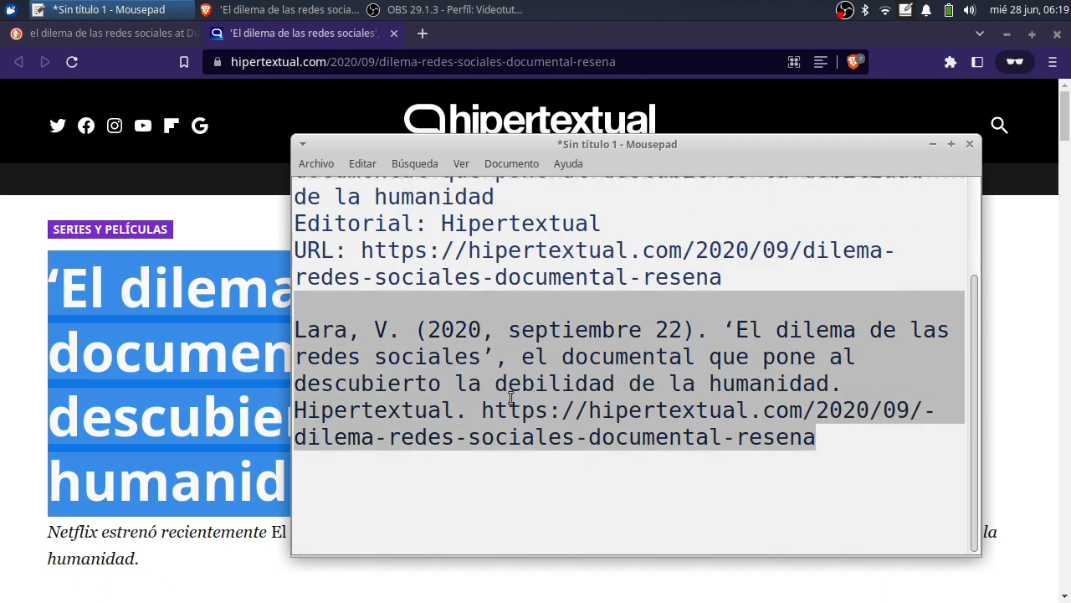
# Step: Add a blank line below the finished reference
pyautogui.click(470, 459)
pyautogui.press('Return')
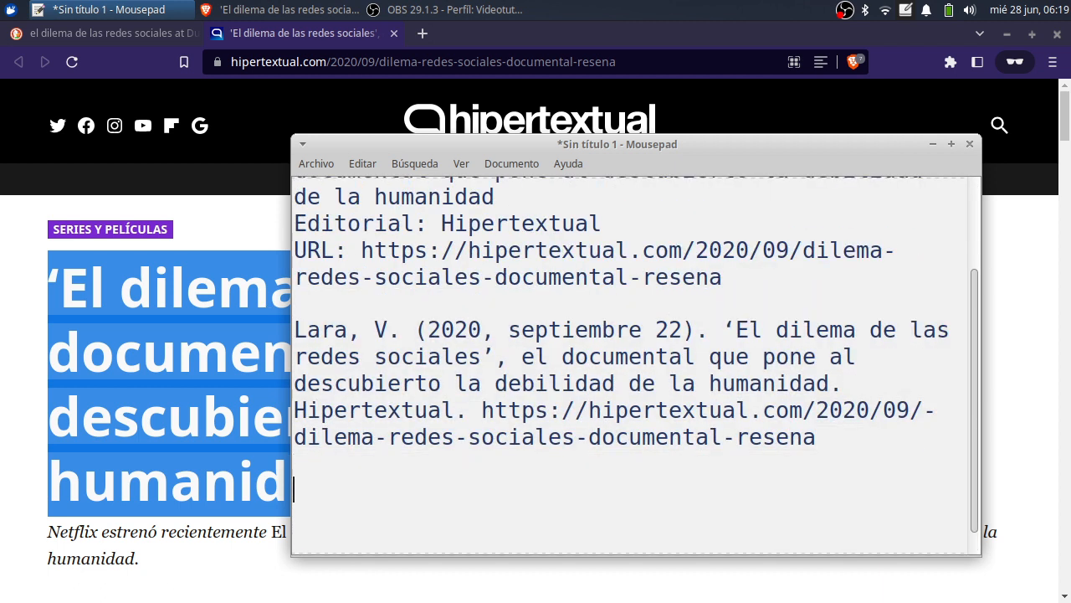
# Step: Open the Wikipedia result "El dilema de las redes sociales" from the DuckDuckGo results in a new browser tab and display it
pyautogui.click(146, 35)
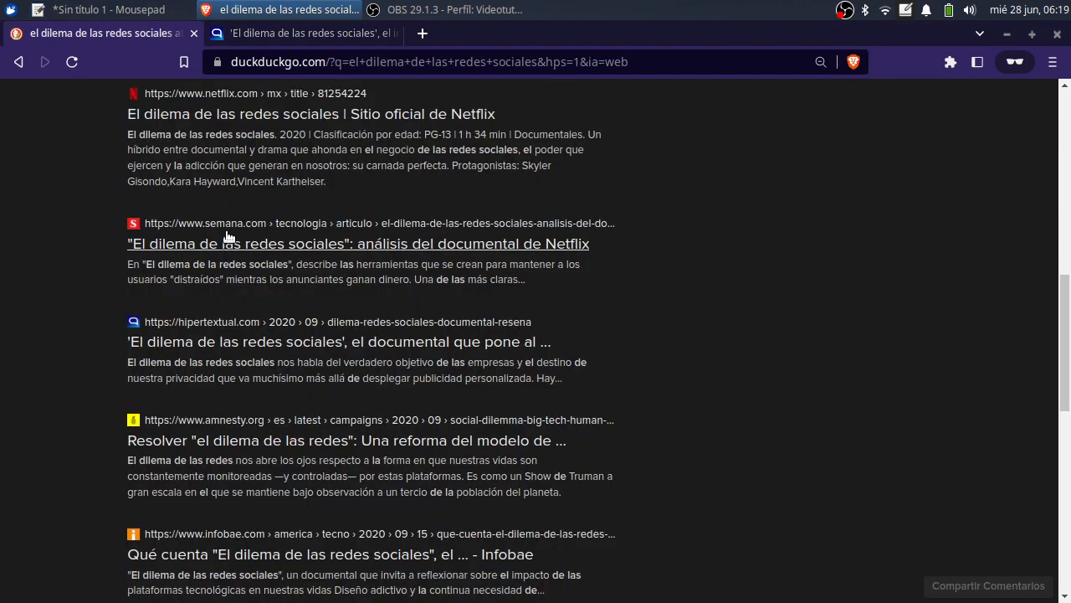
pyautogui.scroll(7, 381, 461)
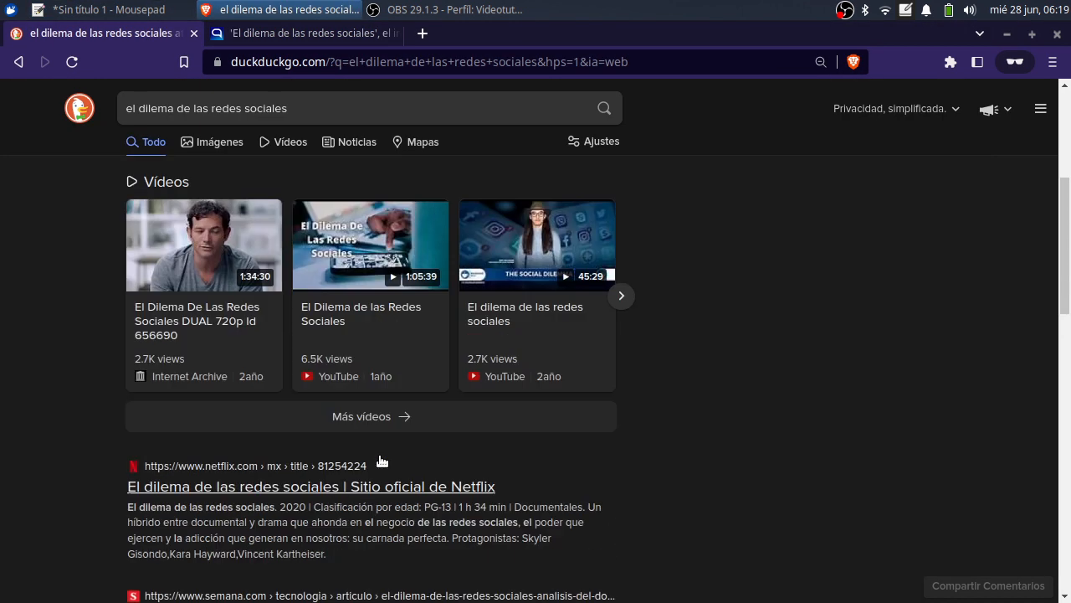
pyautogui.scroll(2, 381, 460)
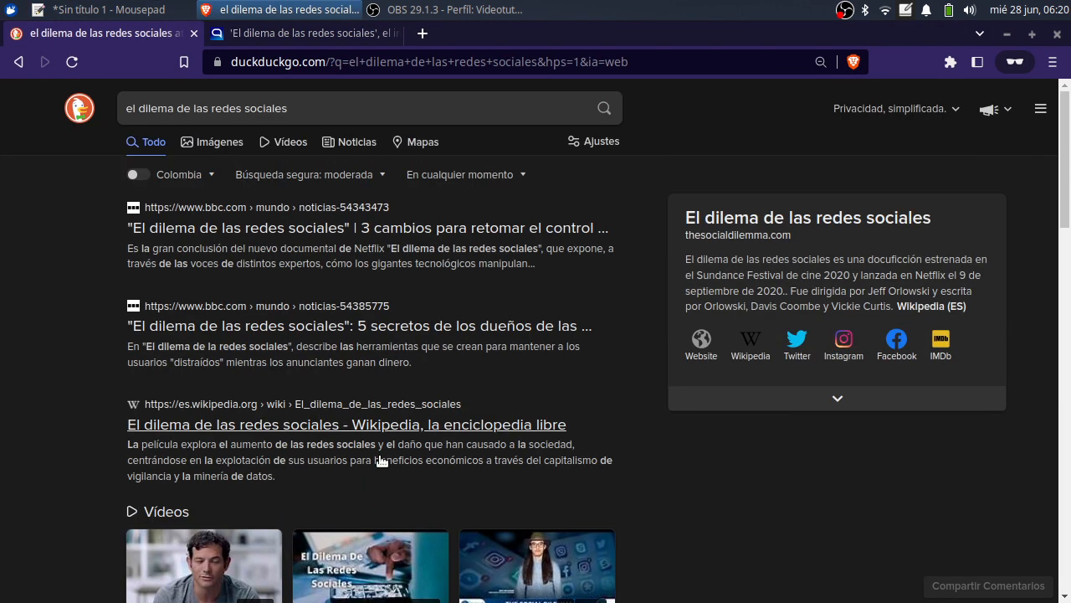
pyautogui.rightClick(395, 430)
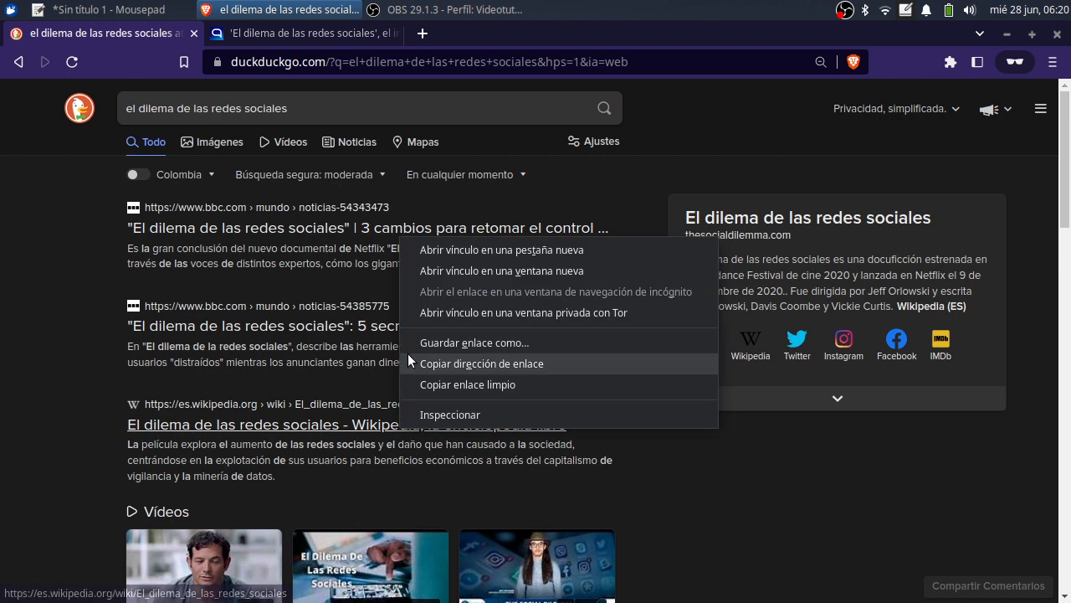
pyautogui.click(436, 249)
pyautogui.click(449, 35)
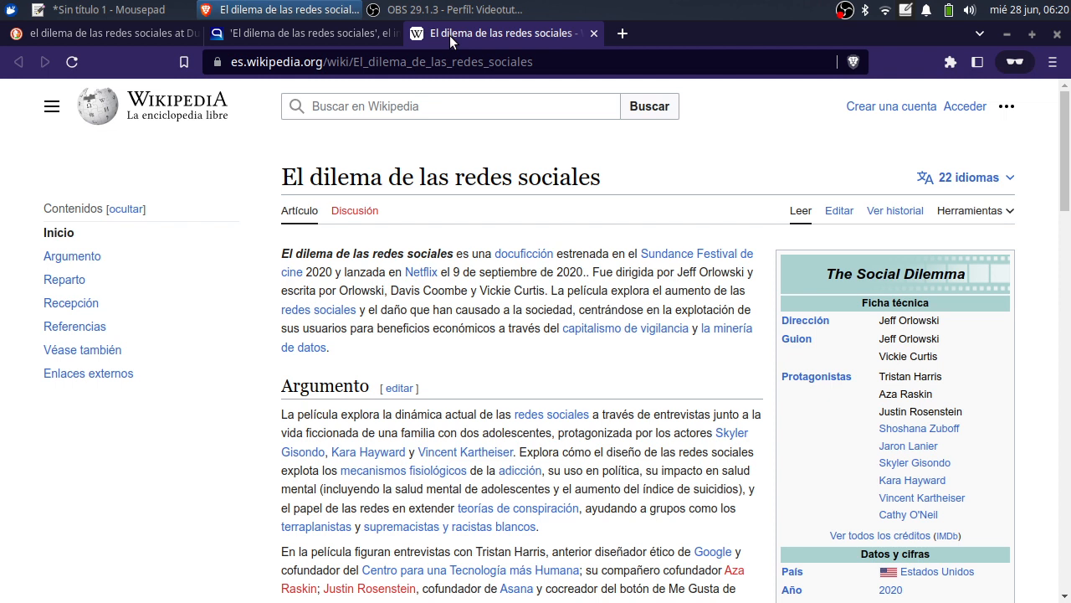
# Step: Add a dashed separator line below the reference in the Mousepad note, followed by a run of blank lines
pyautogui.click(82, 10)
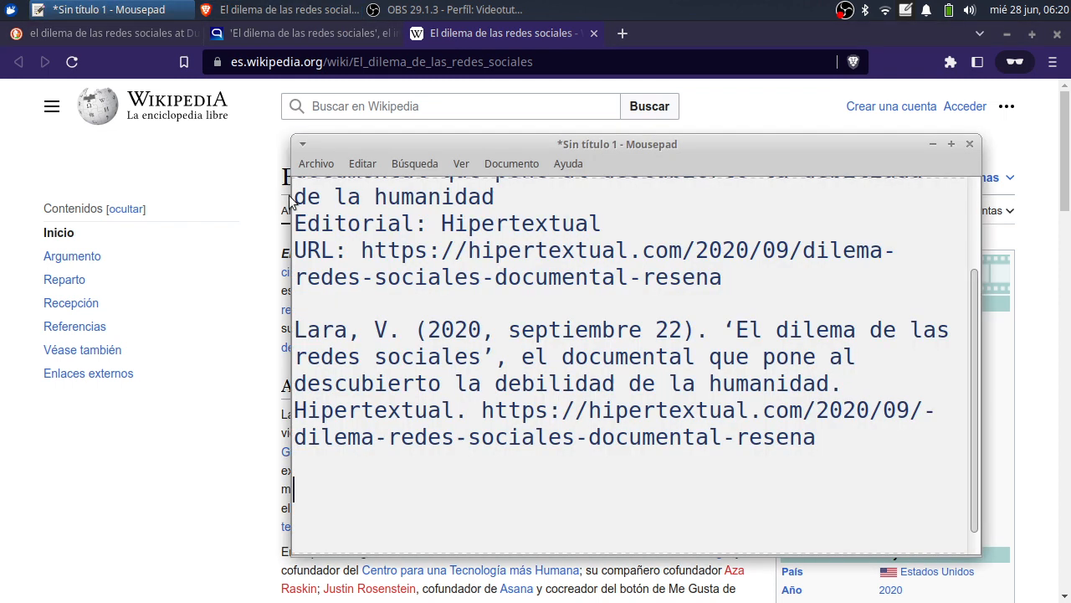
pyautogui.write('---------------------------')
pyautogui.press('Return')
pyautogui.press('Return')
pyautogui.press('Return')
pyautogui.press('Return')
pyautogui.press('Return')
pyautogui.press('Return')
pyautogui.press('Return')
pyautogui.press('Return')
pyautogui.press('Return')
pyautogui.press('Return')
pyautogui.press('Return')
pyautogui.press('Return')
pyautogui.press('Return')
pyautogui.press('Return')
pyautogui.press('Return')
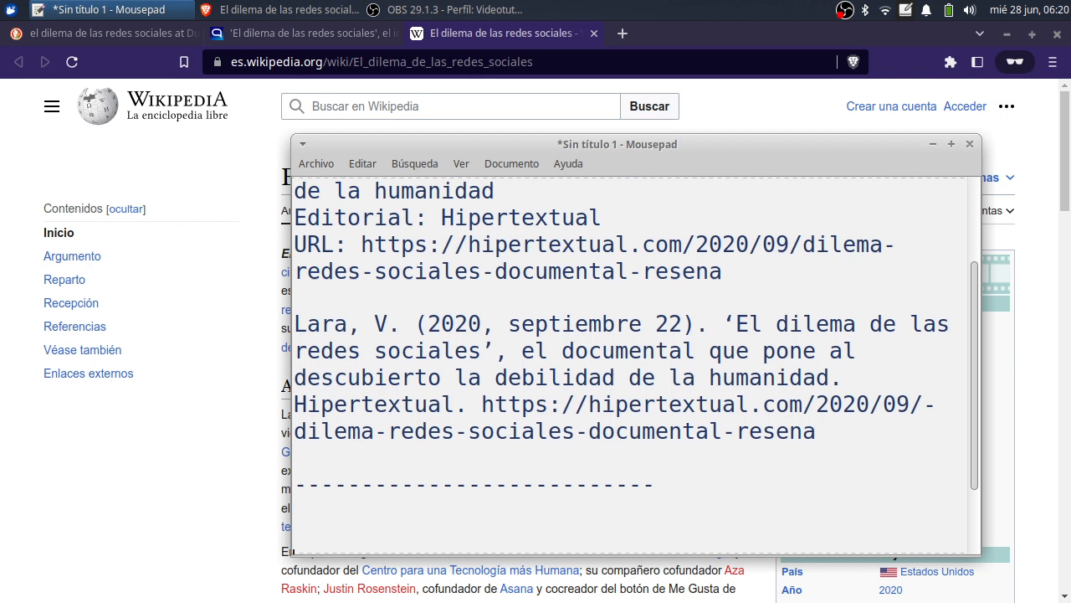
# Step: Add empty "Autor:" and "Fecha:" lines in the blank area below the dashed separator of the note
pyautogui.press('Up')
pyautogui.press('Up')
pyautogui.press('Up')
pyautogui.press('Up')
pyautogui.press('Up')
pyautogui.press('Up')
pyautogui.press('Up')
pyautogui.press('Up')
pyautogui.press('Up')
pyautogui.press('Up')
pyautogui.press('Up')
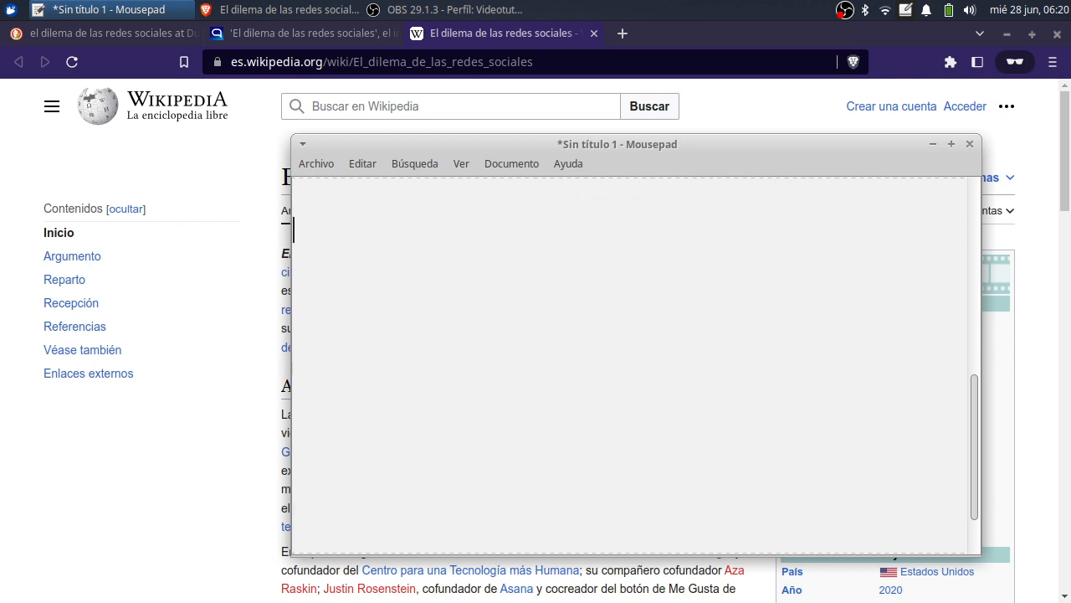
pyautogui.write('Autor:')
pyautogui.press('Return')
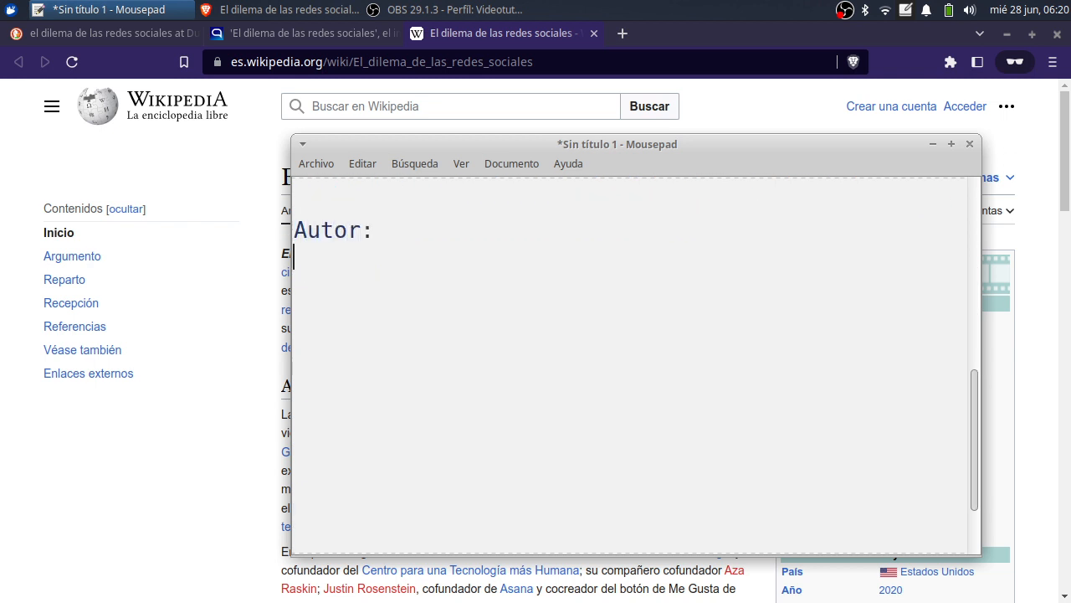
pyautogui.write('Fecha:')
pyautogui.press('Return')
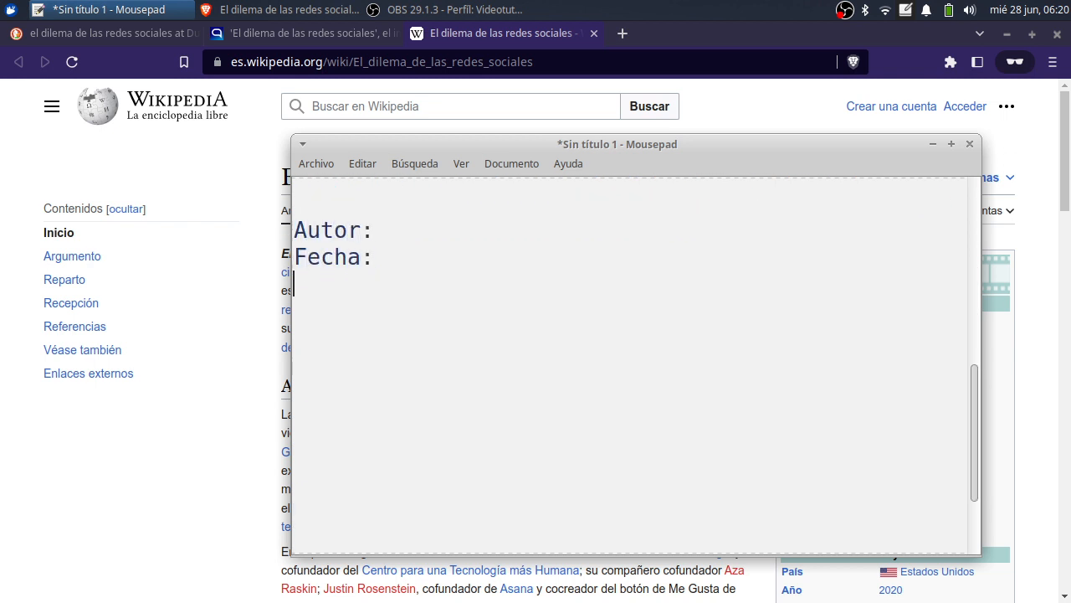
# Step: Add empty "Título:", "Editorial:" and "URL:" lines below the Fecha line
pyautogui.write('Títl')
pyautogui.press('BackSpace')
pyautogui.write('ulo:')
pyautogui.press('Return')
pyautogui.write('r')
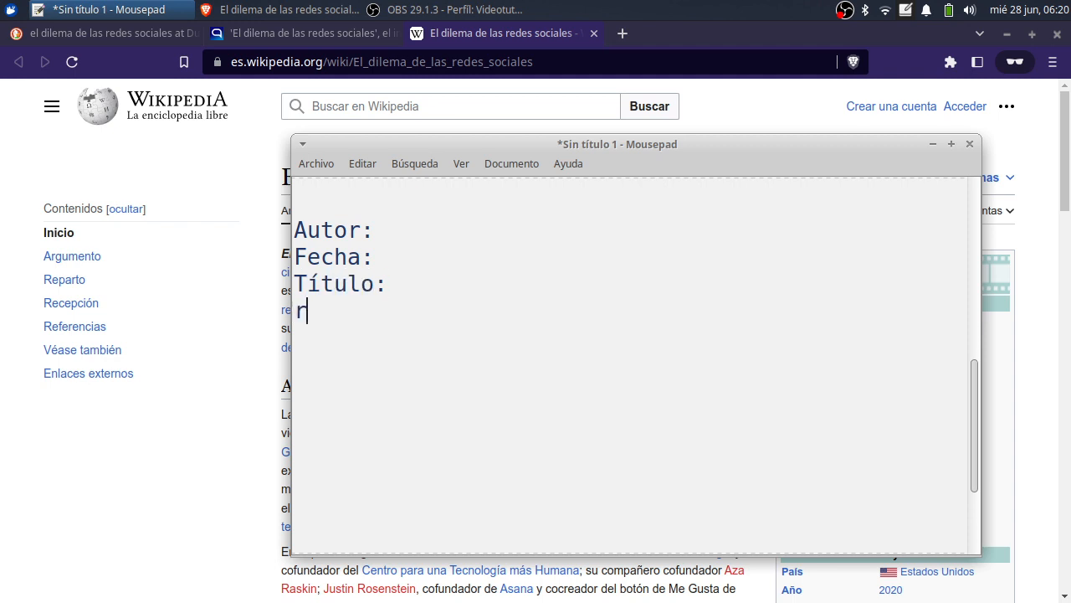
pyautogui.press('BackSpace')
pyautogui.write('Editorial')
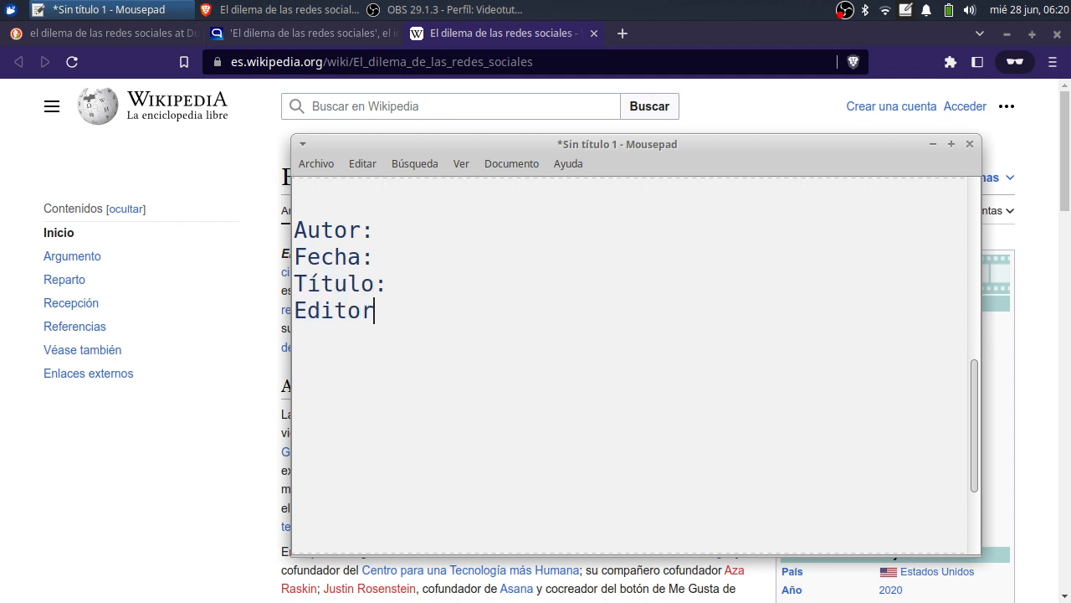
pyautogui.write(':')
pyautogui.press('Return')
pyautogui.write('UR')
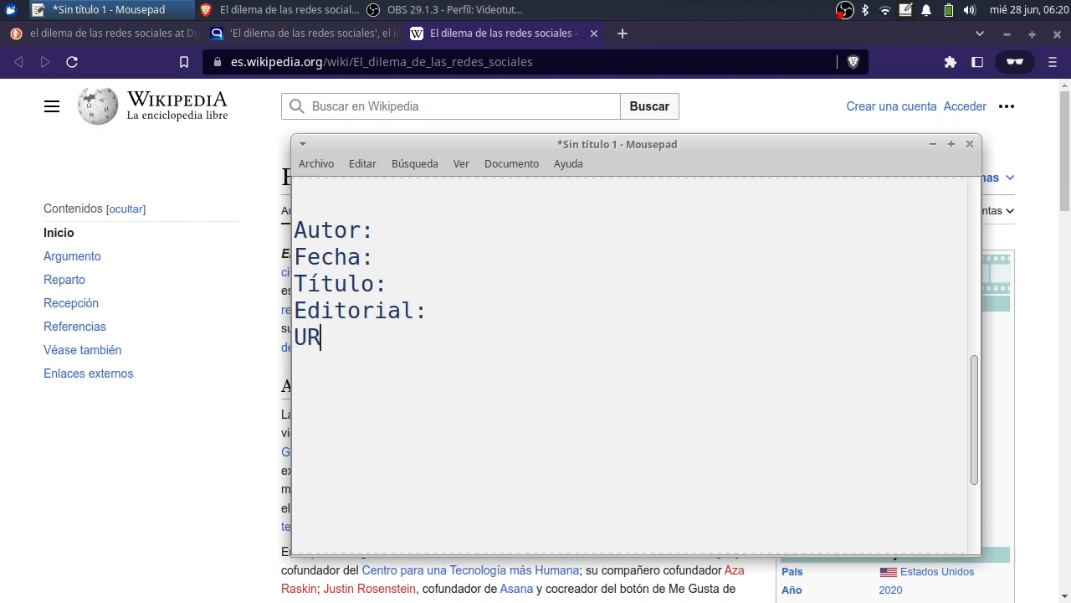
pyautogui.write('L:')
# Step: Copy the last-edited date, 17 oct 2022, from the footer of the Wikipedia article in the browser
pyautogui.press('Up')
pyautogui.press('Up')
pyautogui.press('Up')
pyautogui.press('Right')
pyautogui.press('Right')
pyautogui.hotkey('alt', 'Tab')
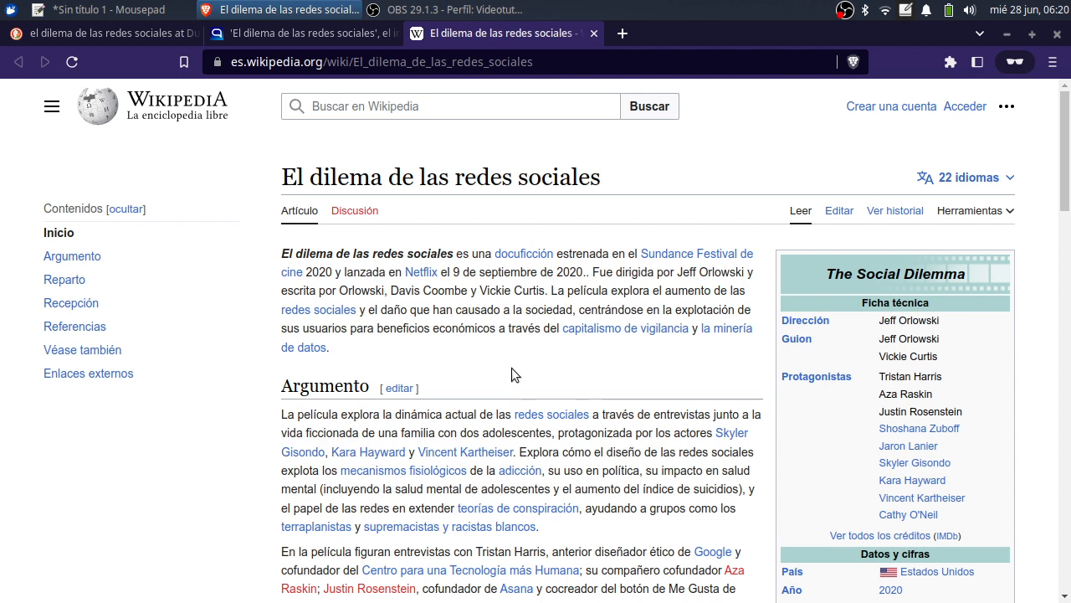
pyautogui.hotkey('alt', 'Tab')
pyautogui.hotkey('alt', 'Tab')
pyautogui.moveTo(1062, 151); pyautogui.dragTo(1063, 530)
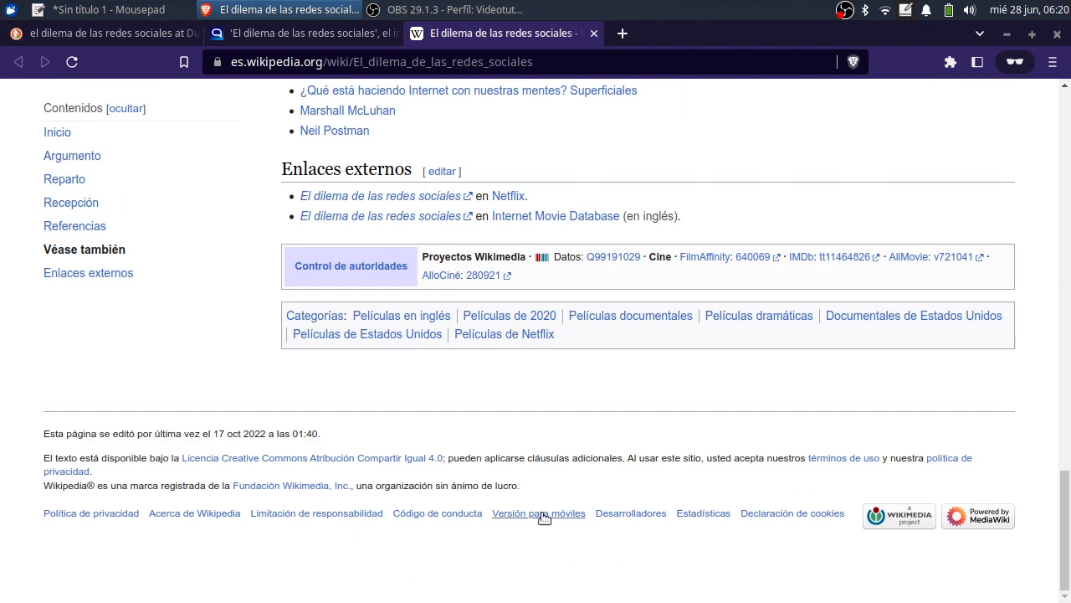
pyautogui.moveTo(275, 433); pyautogui.dragTo(211, 433)
pyautogui.hotkey('ctrl', 'c')
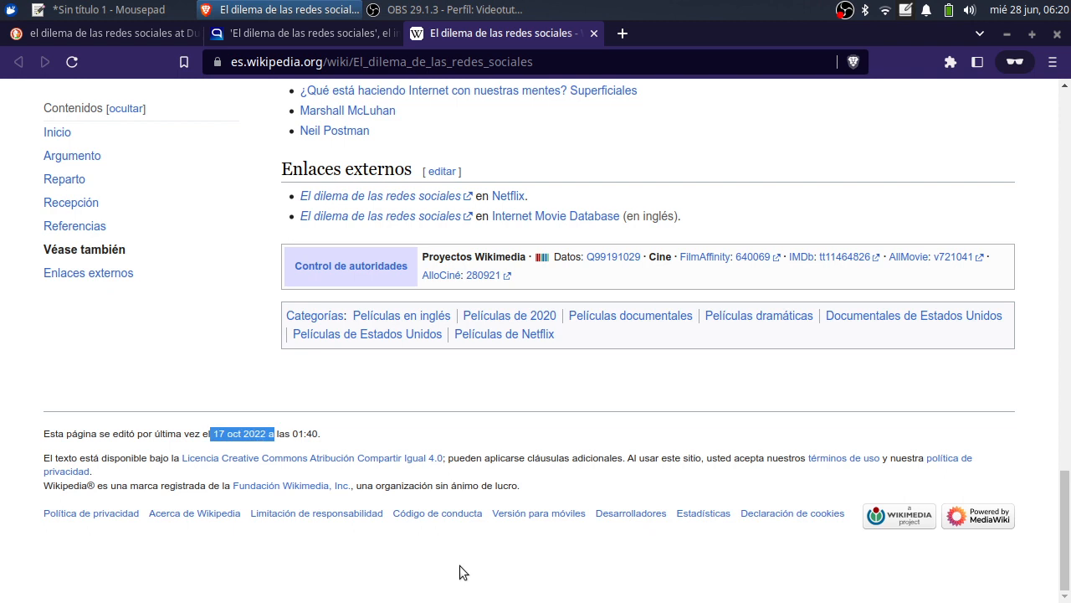
# Step: Return to the Mousepad note and paste the copied date on the Fecha line, leaving only "17 oct 2022"
pyautogui.hotkey('alt', 'Tab')
pyautogui.press('Down')
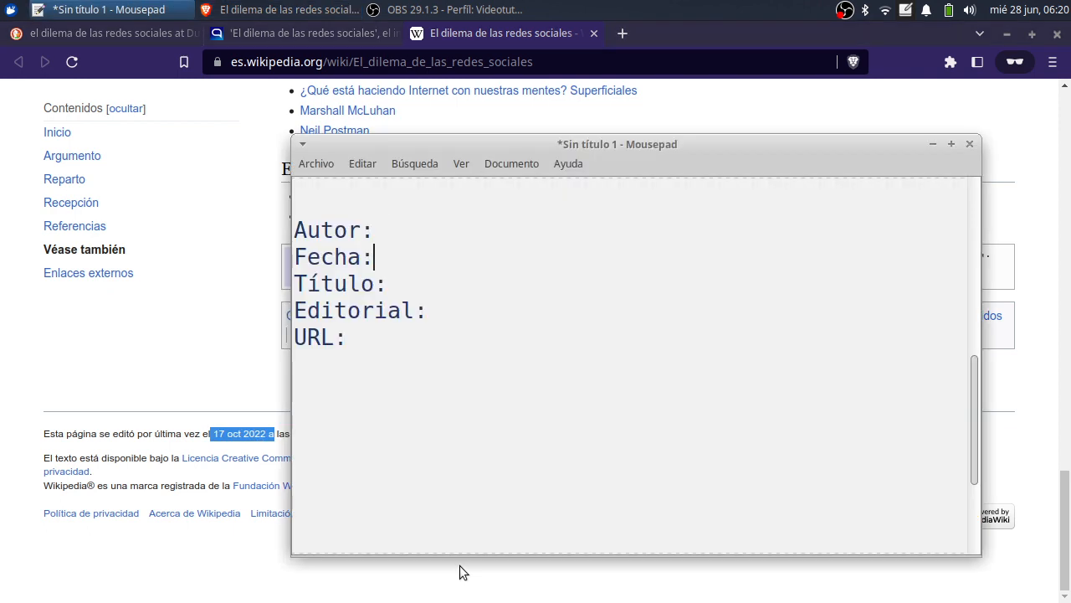
pyautogui.hotkey('ctrl', 'v')
pyautogui.press('BackSpace')
pyautogui.press('BackSpace')
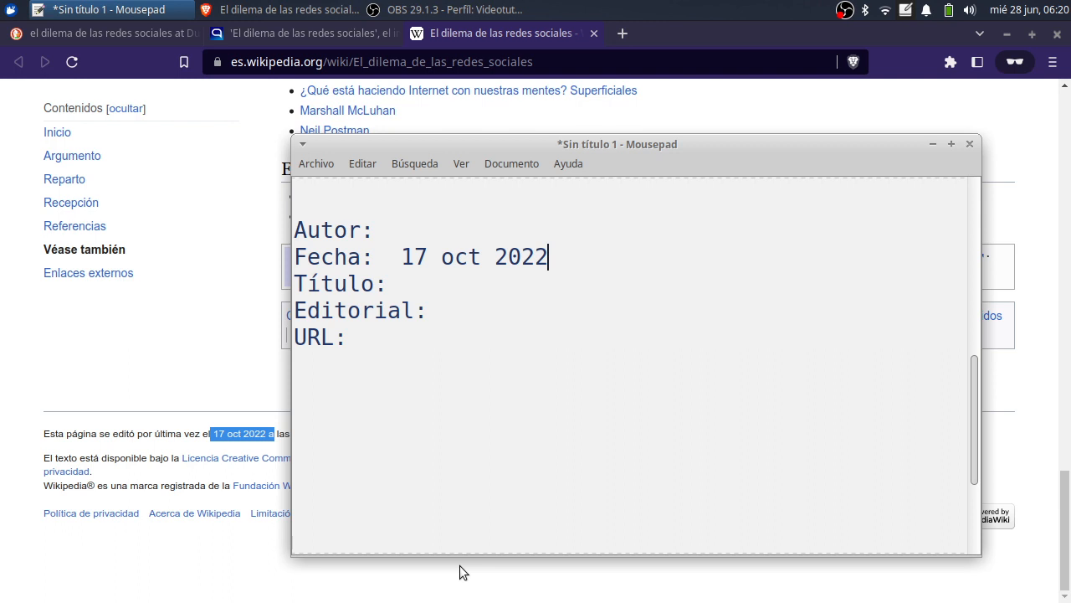
# Step: Copy the Wikipedia article's heading "El dilema de las redes sociales" onto the Título line of the note
pyautogui.press('Down')
pyautogui.hotkey('alt', 'Tab')
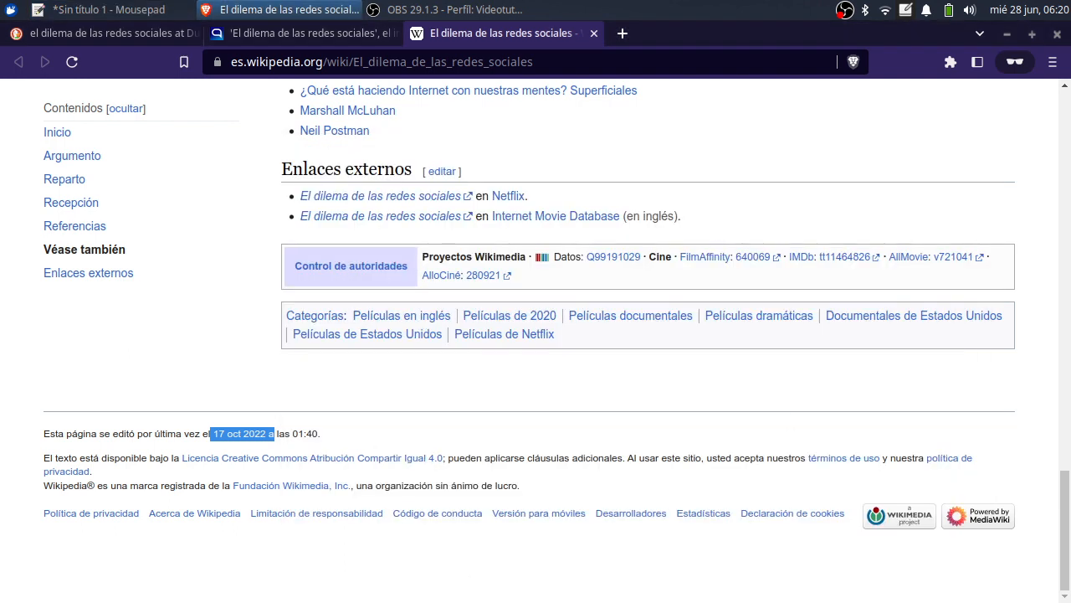
pyautogui.press('Home')
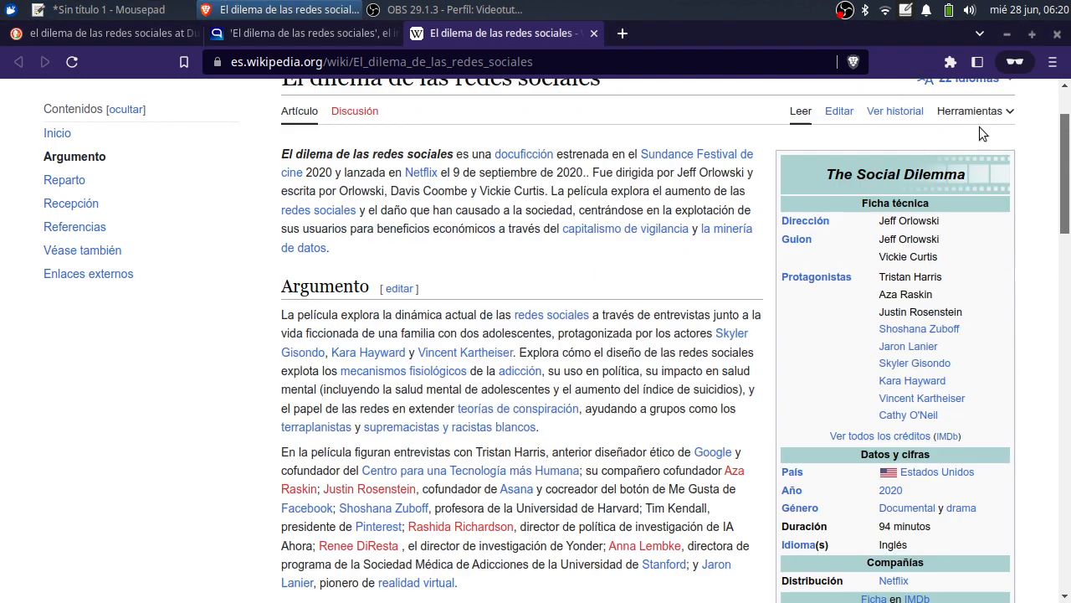
pyautogui.moveTo(602, 179); pyautogui.dragTo(303, 185)
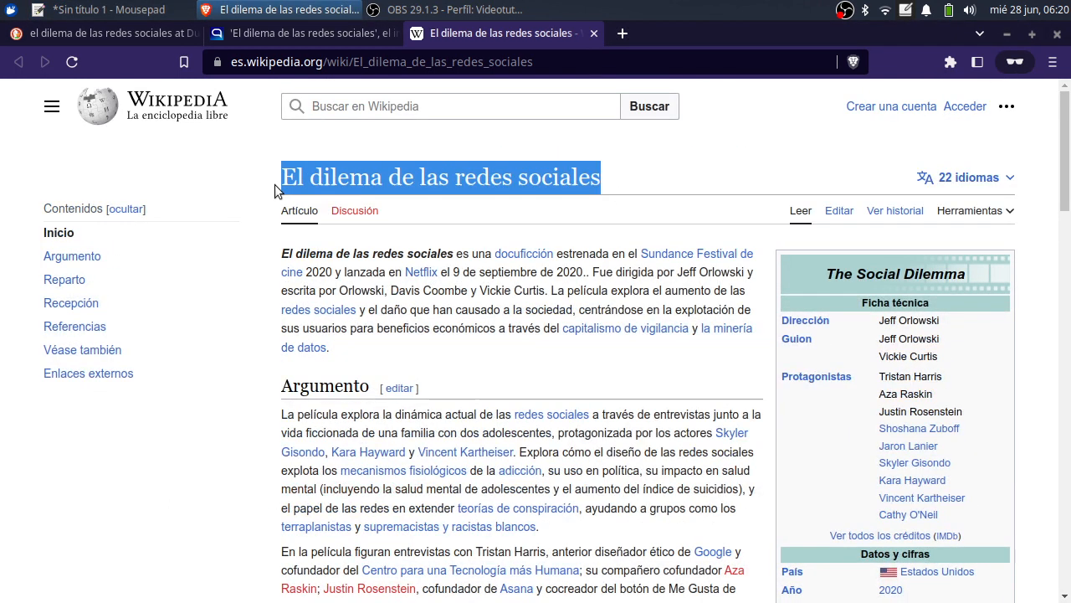
pyautogui.hotkey('alt', 'Tab')
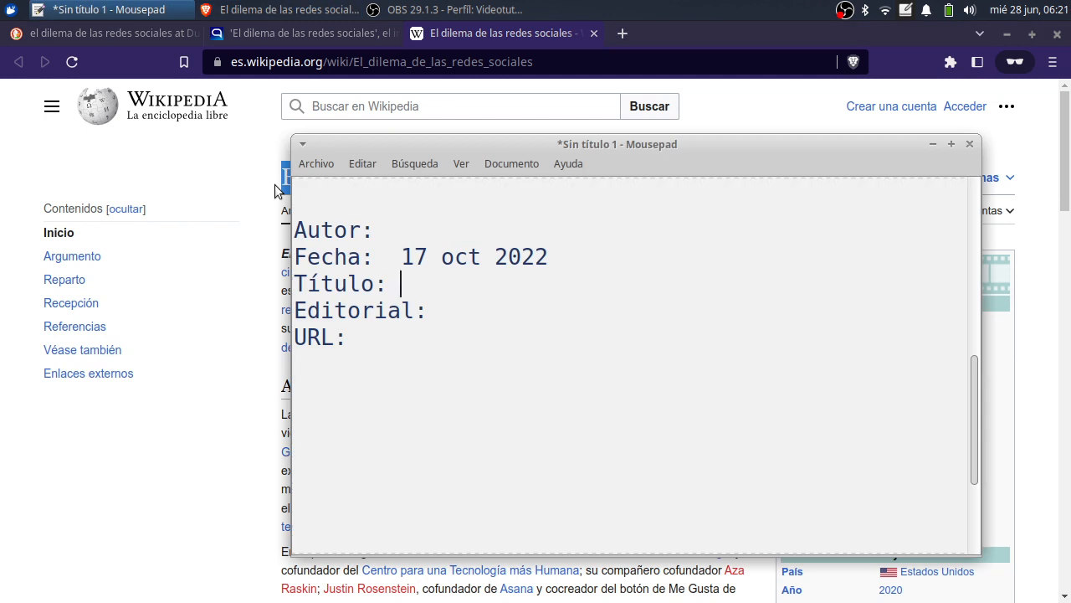
pyautogui.write('El dilema de las redes sociales')
# Step: Enter "Wikipedia" on the Editorial line
pyautogui.press('Down')
pyautogui.press('Right')
pyautogui.press('Right')
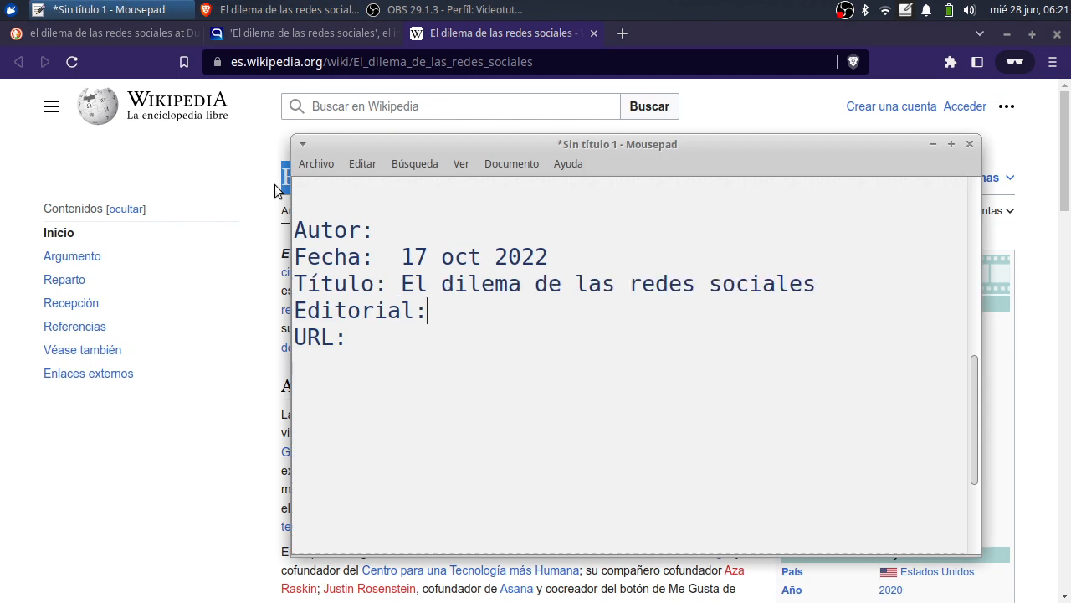
pyautogui.write('Wikipedia')
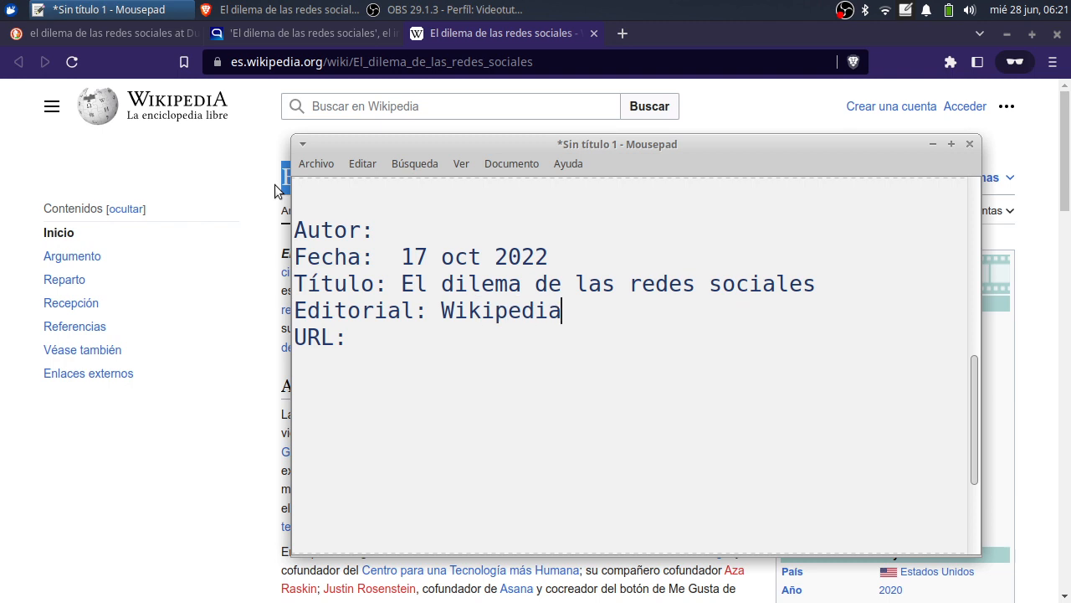
# Step: Copy the Wikipedia article's address from the browser onto the URL line, and leave a blank line below it
pyautogui.press('Down')
pyautogui.click(284, 59)
pyautogui.hotkey('ctrl', 'c')
pyautogui.hotkey('alt', 'Tab')
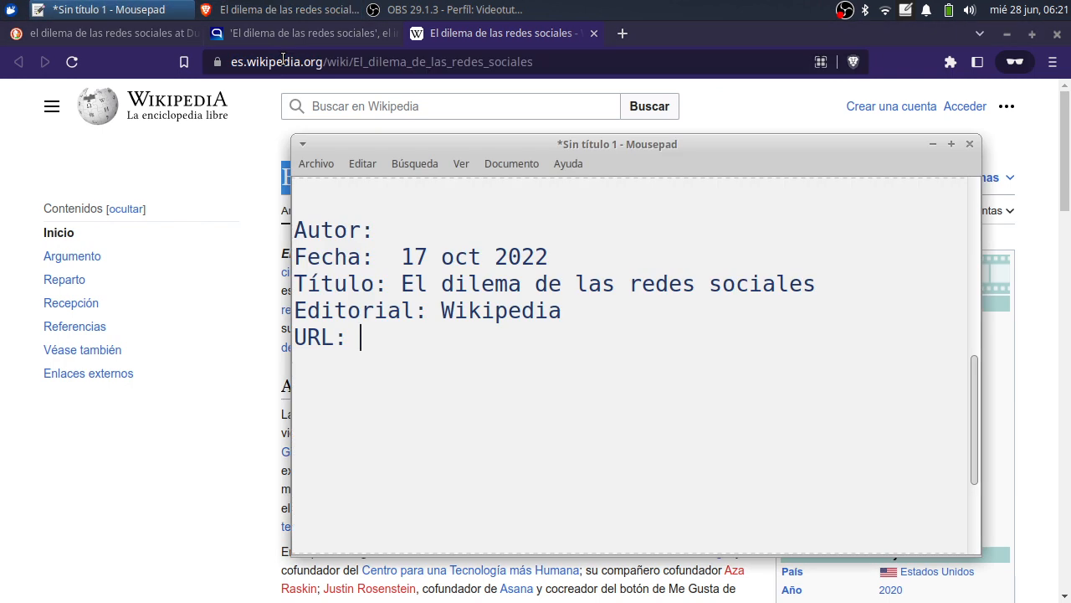
pyautogui.hotkey('ctrl', 'v')
pyautogui.press('Return')
pyautogui.press('Return')
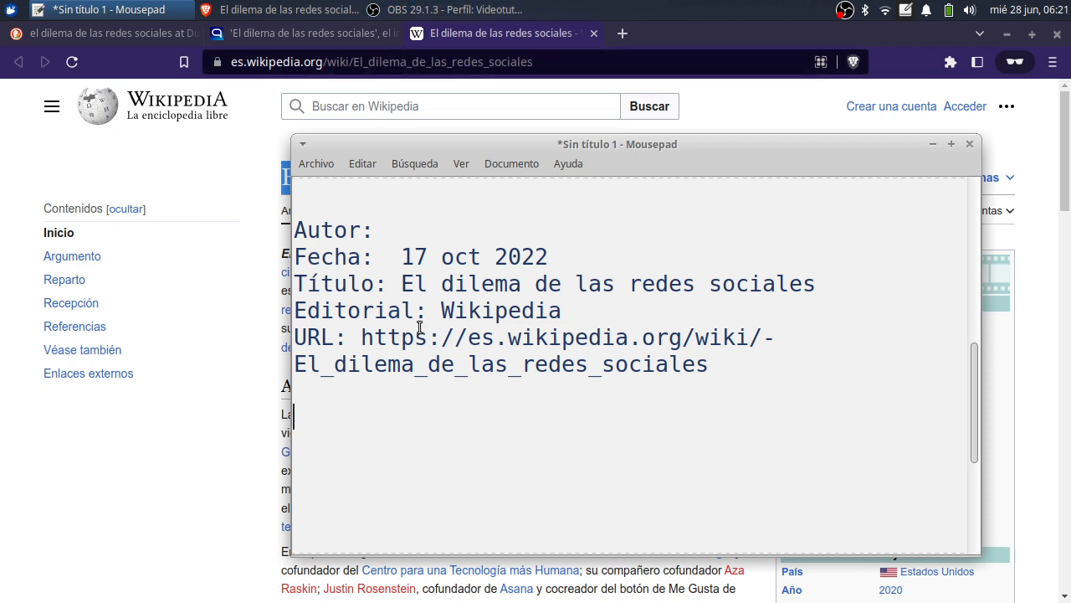
# Step: Start the reference below the collected data with a copy of the title "El dilema de las redes sociales"
pyautogui.click(402, 283)
pyautogui.moveTo(403, 283); pyautogui.dragTo(835, 278)
pyautogui.hotkey('ctrl', 'c')
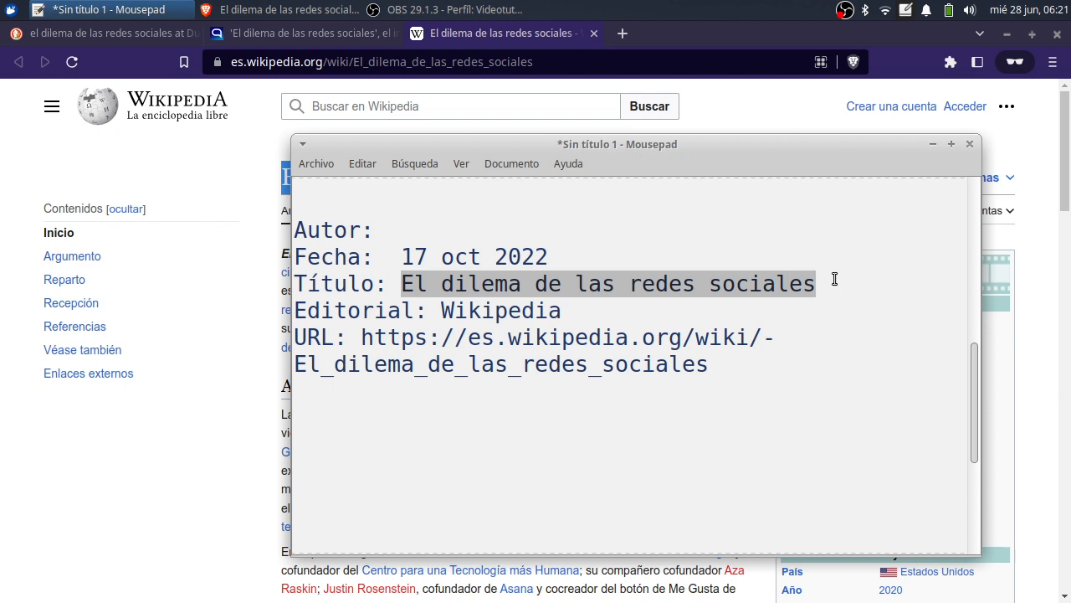
pyautogui.click(364, 415)
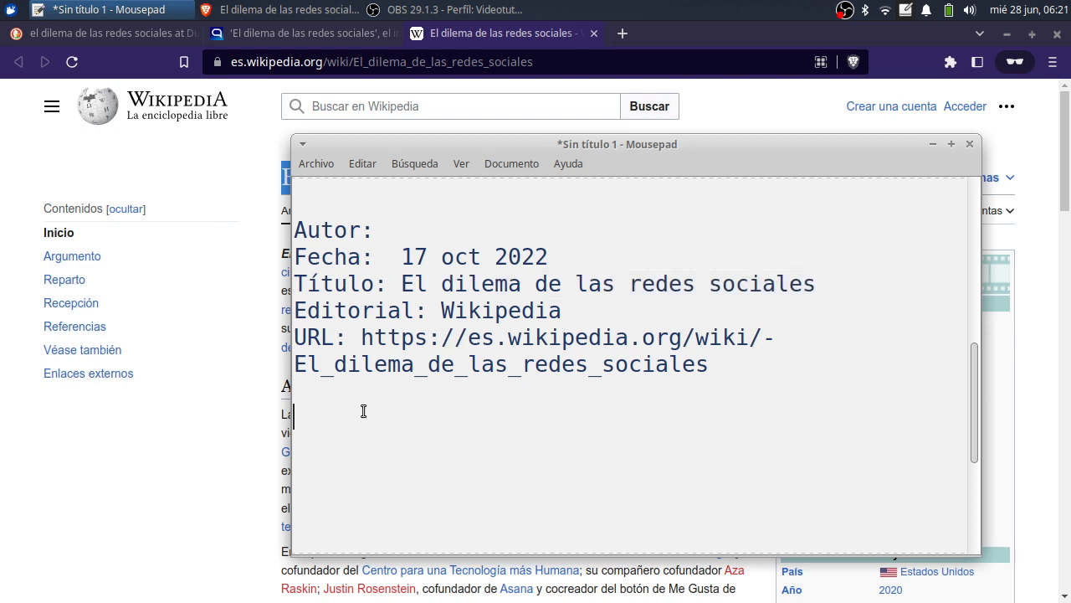
pyautogui.hotkey('ctrl', 'v')
# Step: Put a period after the reference's title and append the date "(2022, octubre 17)." to it
pyautogui.write('()')
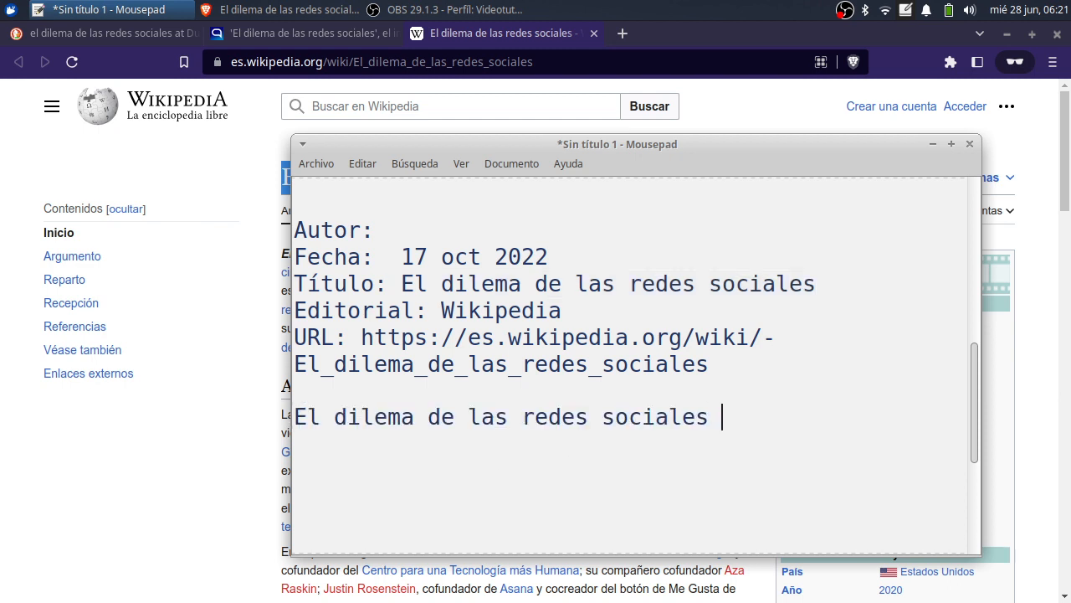
pyautogui.press('Left')
pyautogui.press('Left')
pyautogui.press('Left')
pyautogui.write('.')
pyautogui.press('Right')
pyautogui.press('Right')
pyautogui.write('2022, ')
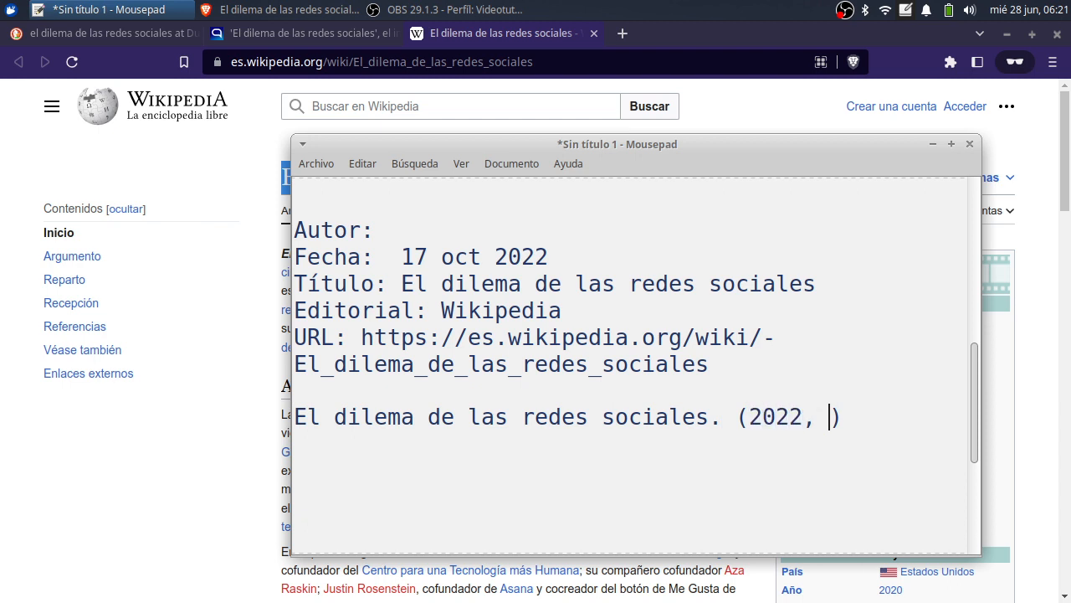
pyautogui.write('ocu')
pyautogui.press('BackSpace')
pyautogui.write('tubre 17')
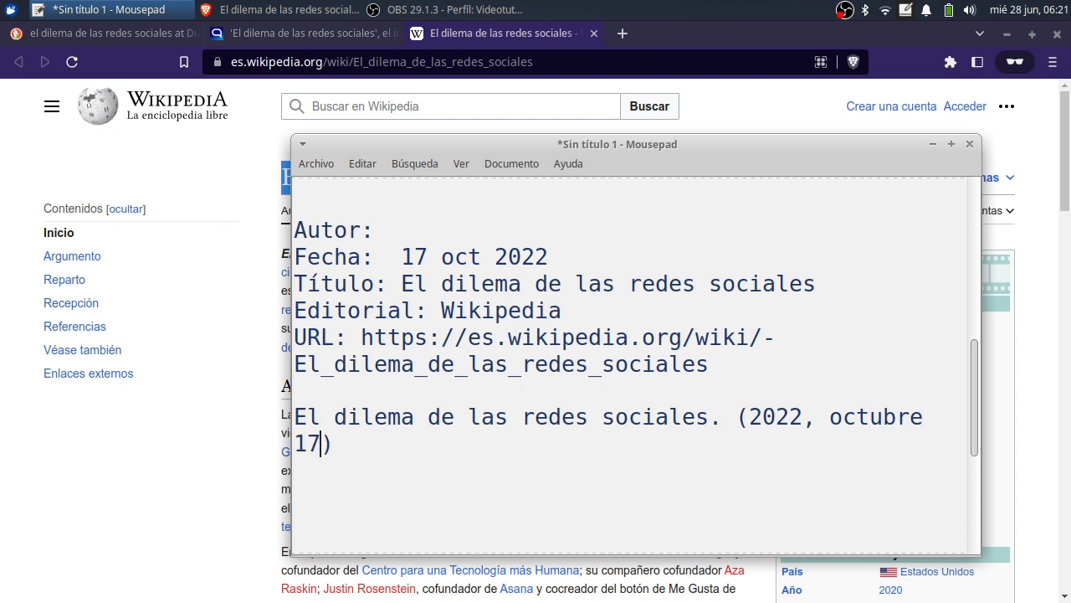
pyautogui.press('End')
pyautogui.write('.')
# Step: Copy "Wikipedia" from the Editorial line to the end of the reference and close it with a period
pyautogui.moveTo(561, 311); pyautogui.dragTo(446, 314)
pyautogui.hotkey('ctrl', 'c')
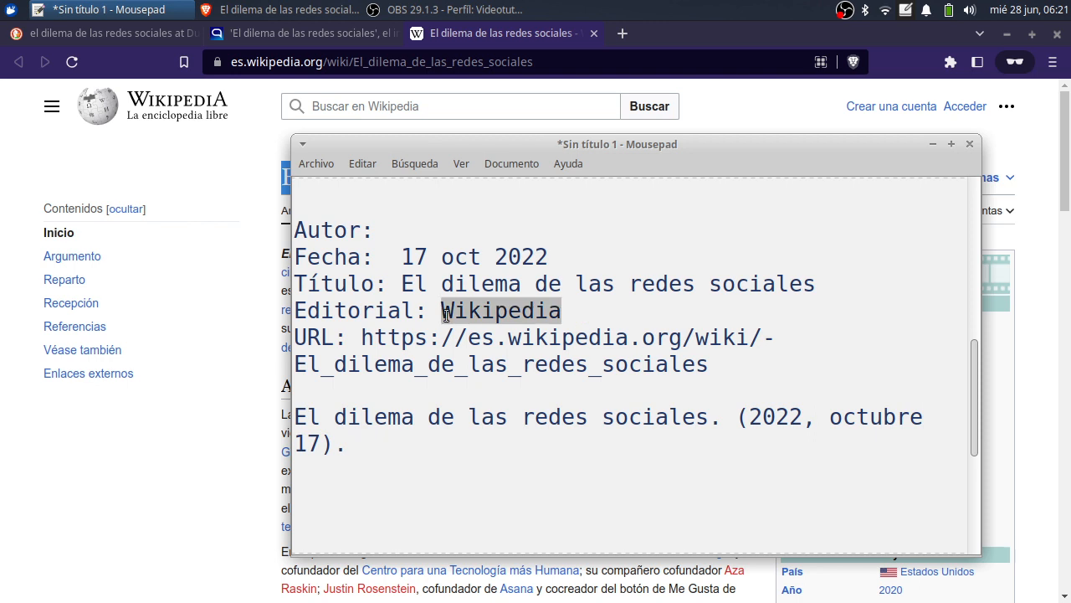
pyautogui.click(371, 447)
pyautogui.hotkey('ctrl', 'v')
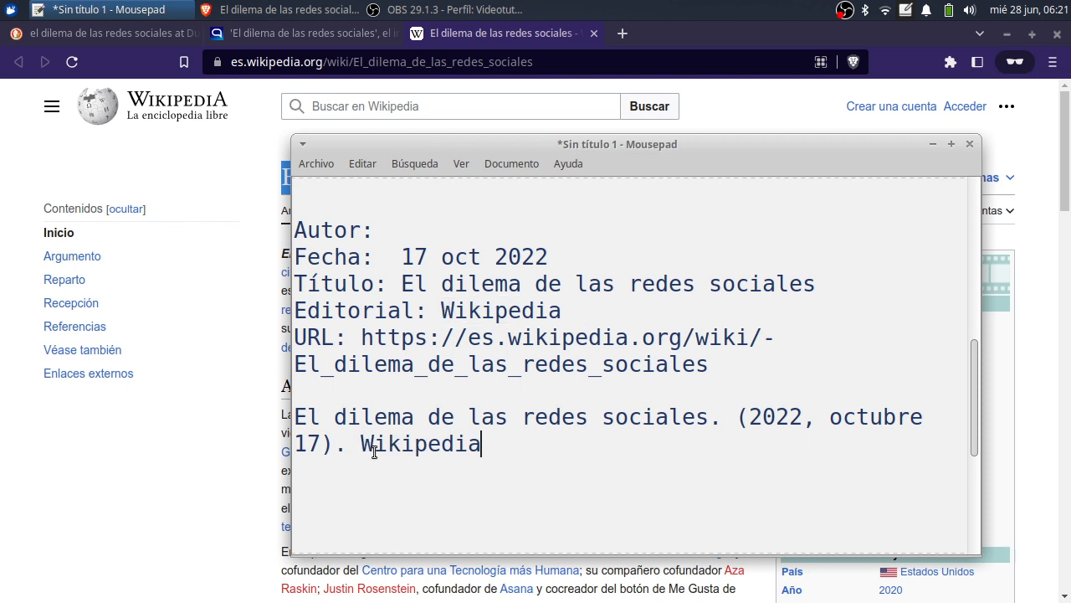
pyautogui.write('.')
# Step: Complete the reference with the Wikipedia address from the URL line, then highlight the whole reference to review it
pyautogui.moveTo(716, 365); pyautogui.dragTo(365, 343)
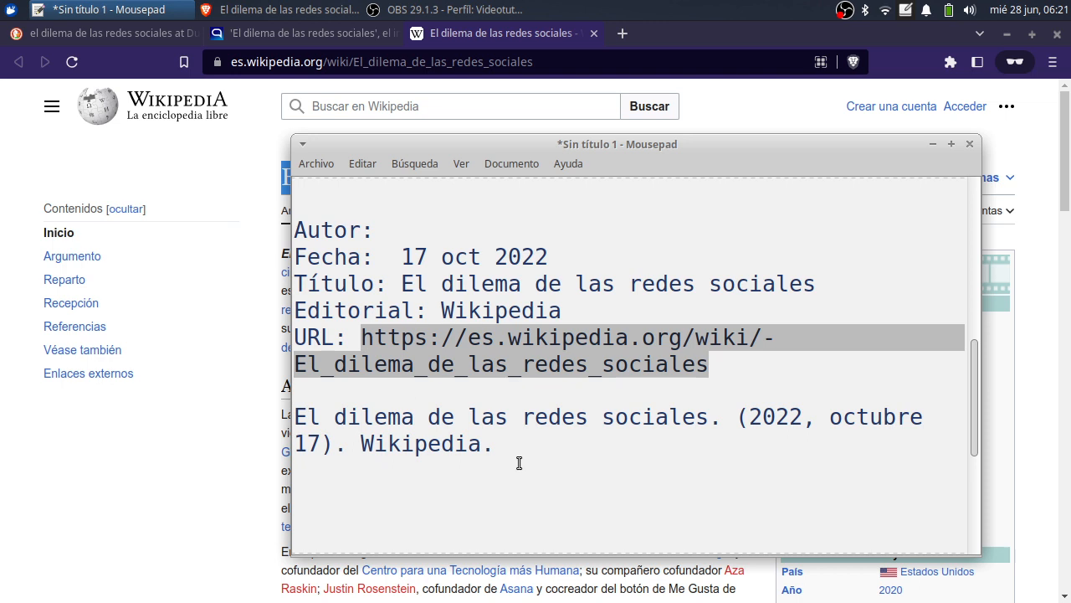
pyautogui.click(609, 494)
pyautogui.write('https://es.wikipedia.org/wiki/-El_dilema_de_las_redes_sociales')
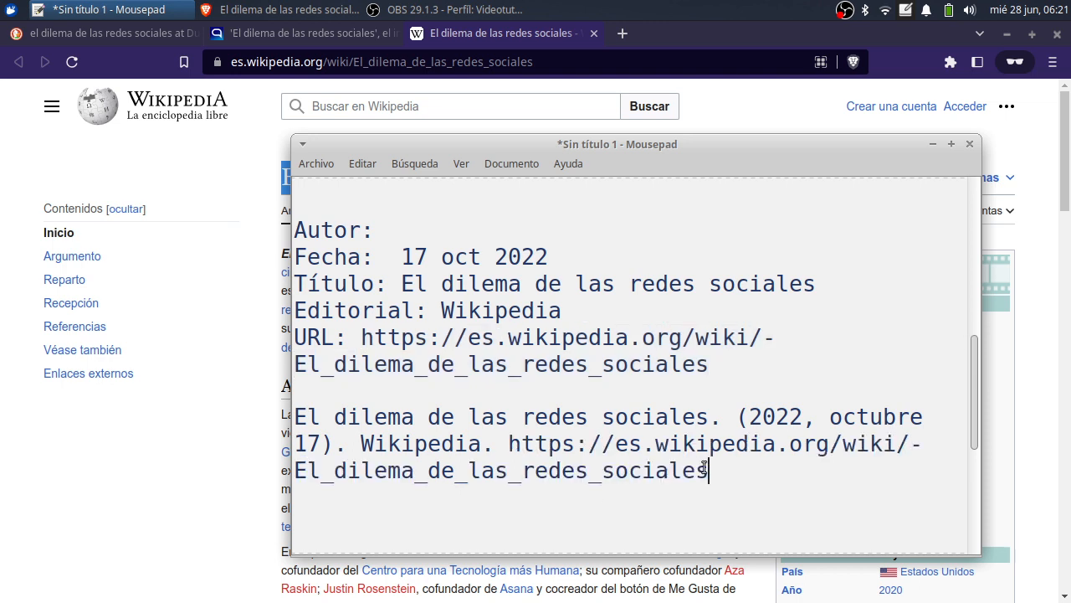
pyautogui.moveTo(725, 469); pyautogui.dragTo(253, 425)
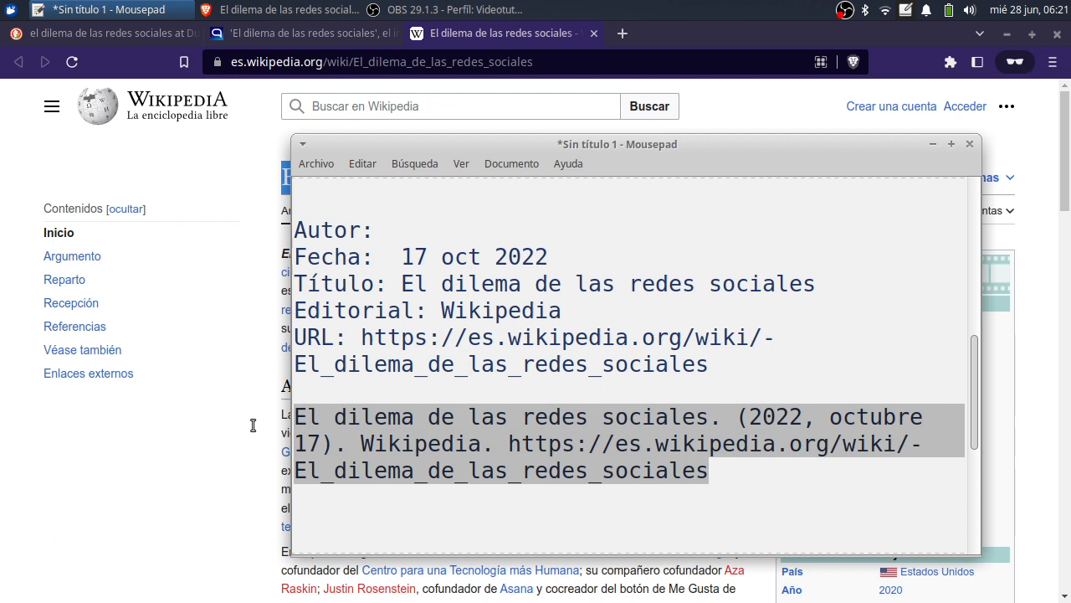
pyautogui.click(649, 503)
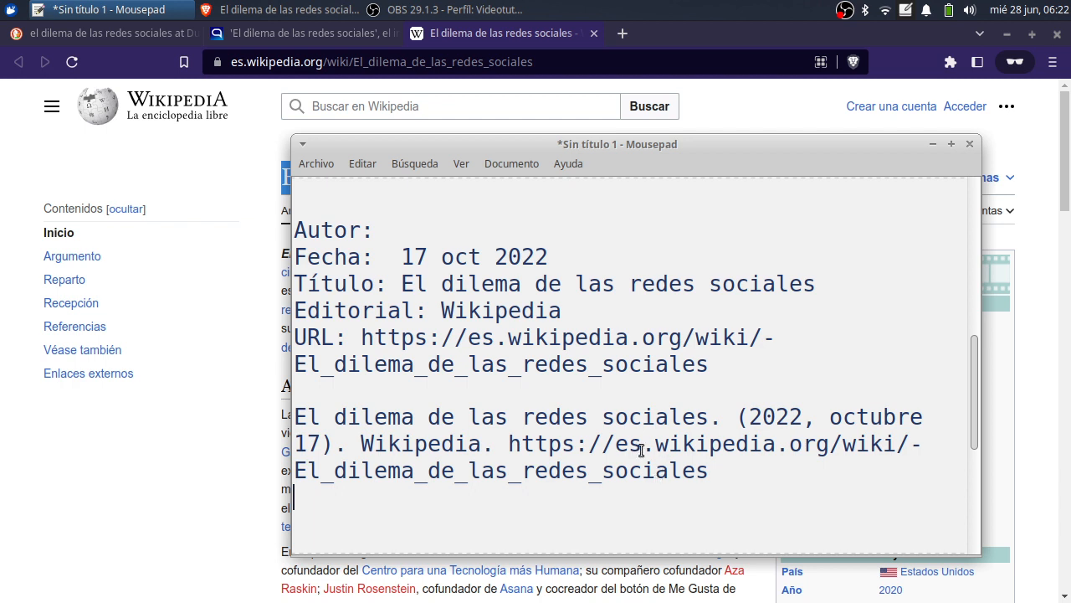
# Step: Open the ZoteroBib site, zbib.org, in a new browser tab
pyautogui.click(624, 37)
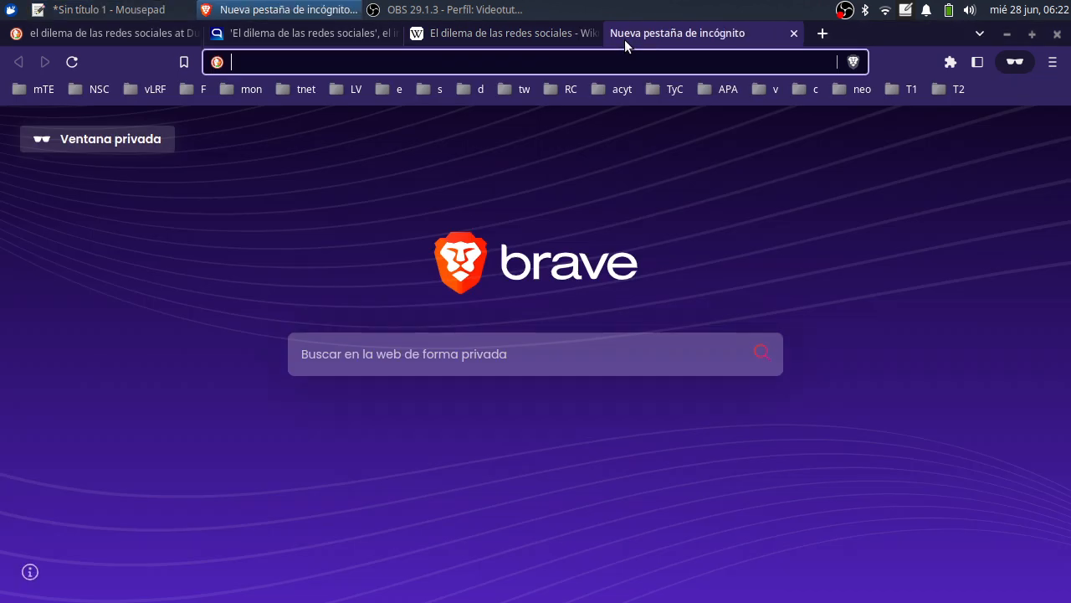
pyautogui.write('zb')
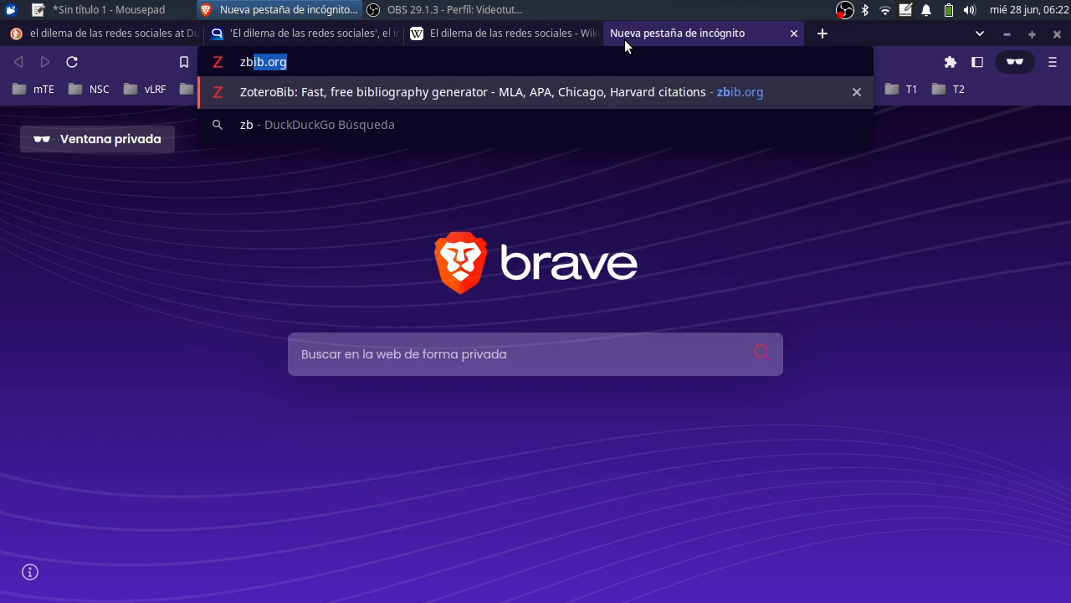
pyautogui.press('Right')
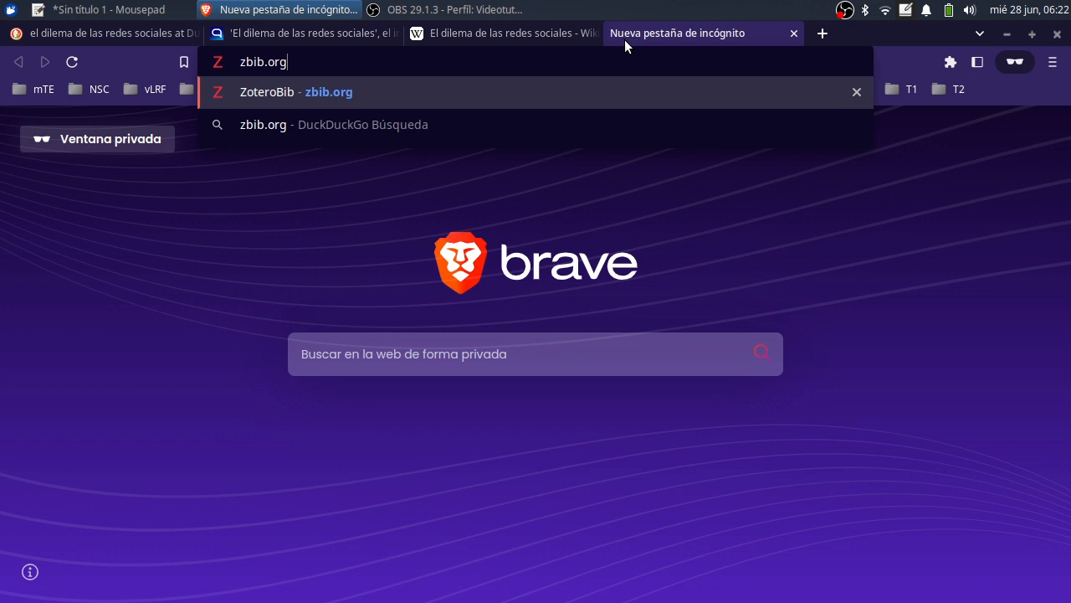
pyautogui.press('Return')
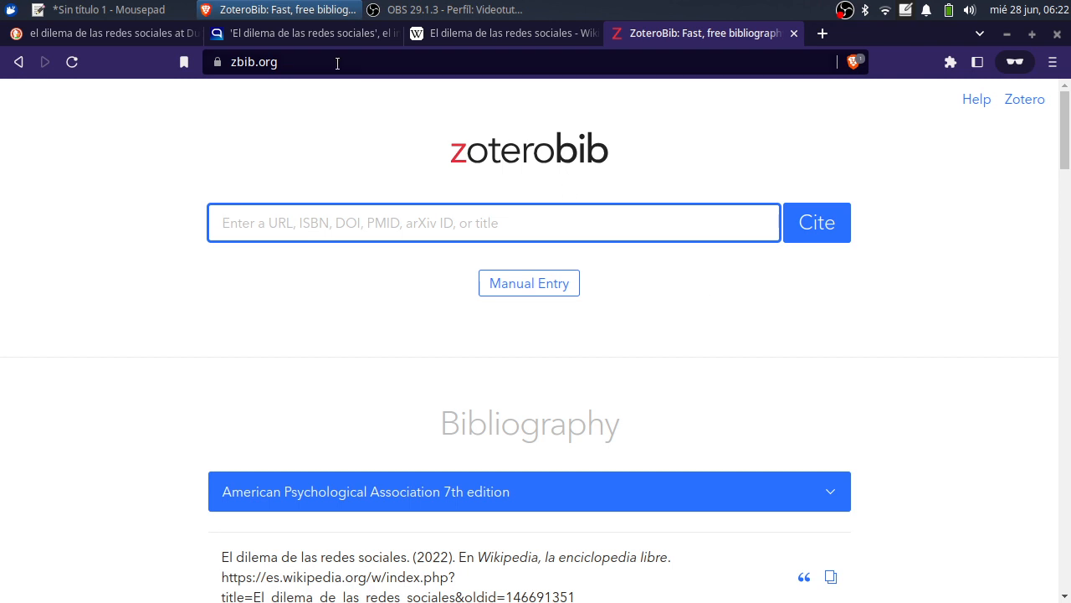
# Step: Copy the web address of the Hipertextual article and cite it in ZoteroBib
pyautogui.click(322, 35)
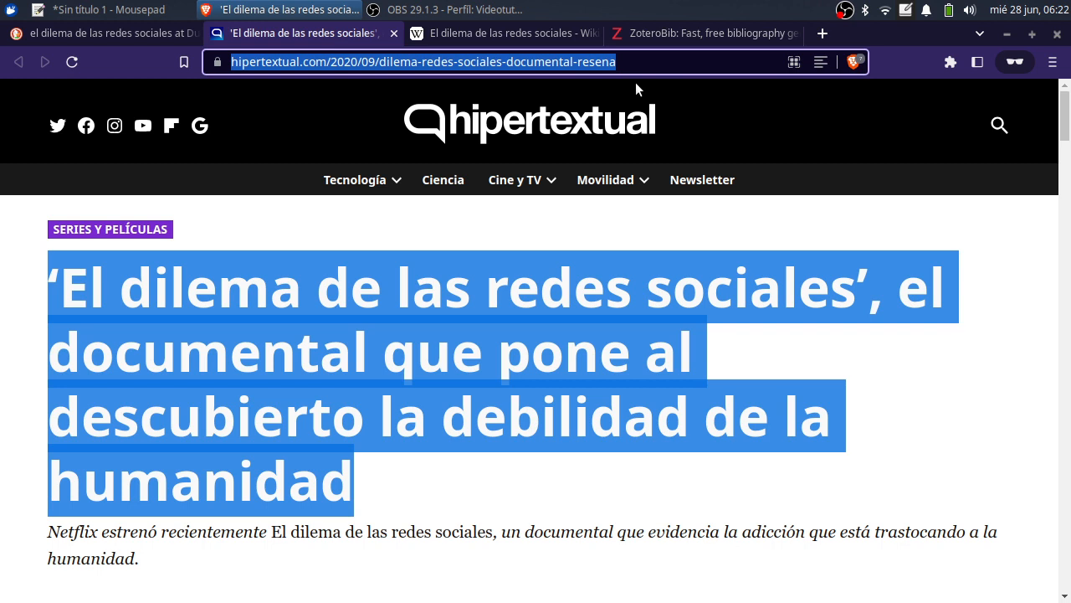
pyautogui.click(660, 66)
pyautogui.click(683, 60)
pyautogui.hotkey('ctrl', 'c')
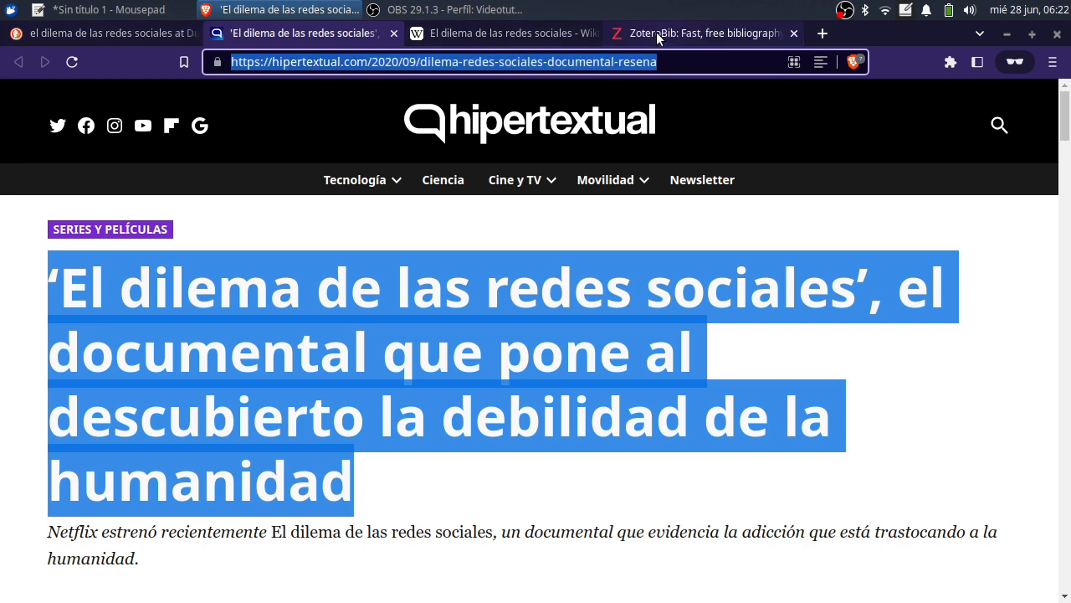
pyautogui.click(678, 30)
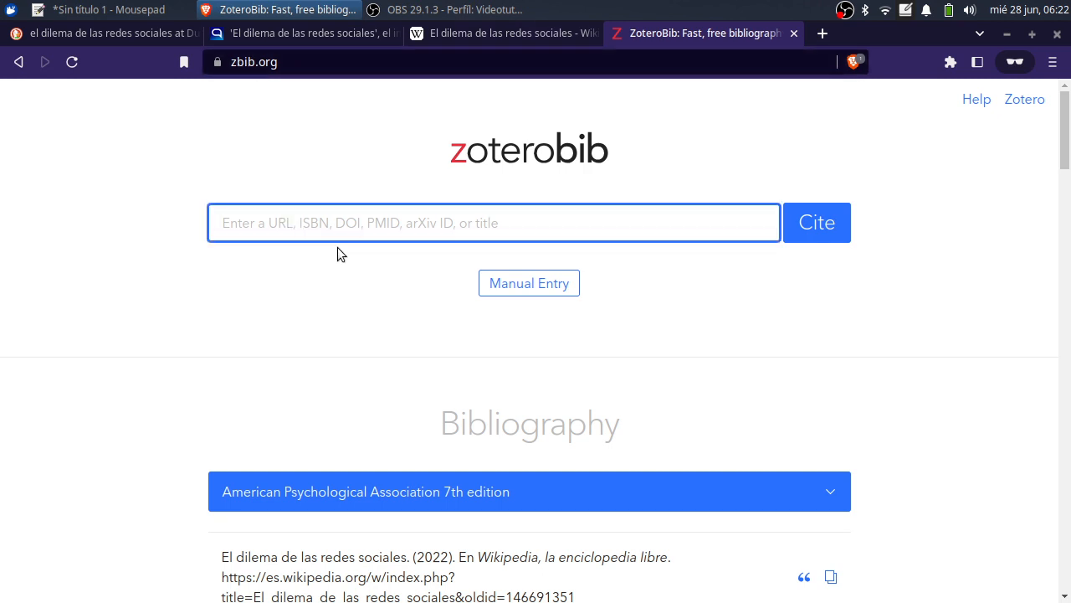
pyautogui.hotkey('ctrl', 'v')
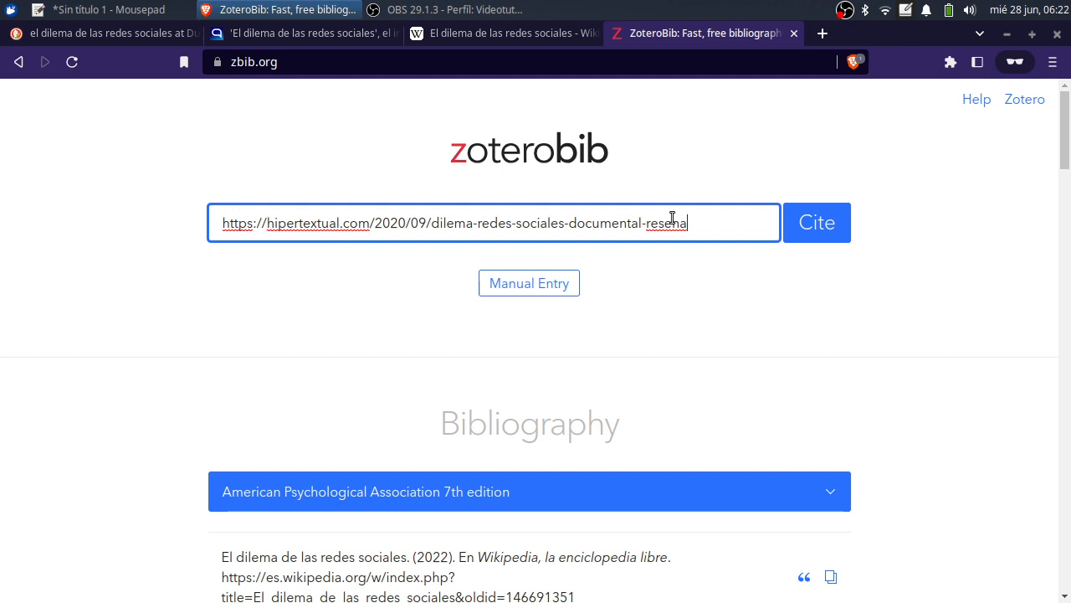
pyautogui.click(810, 226)
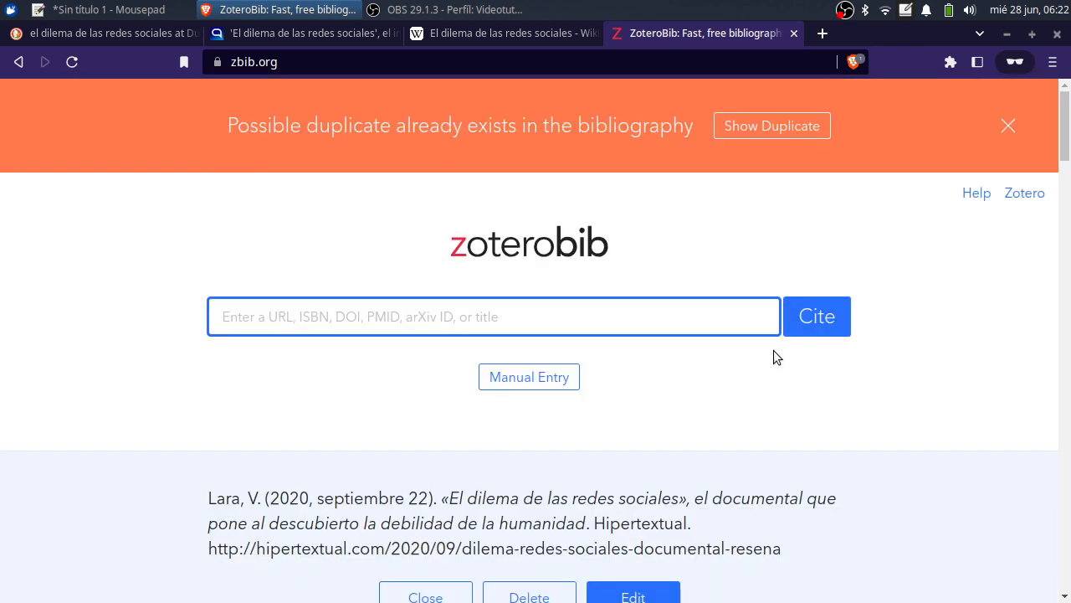
pyautogui.scroll(-2, 773, 350)
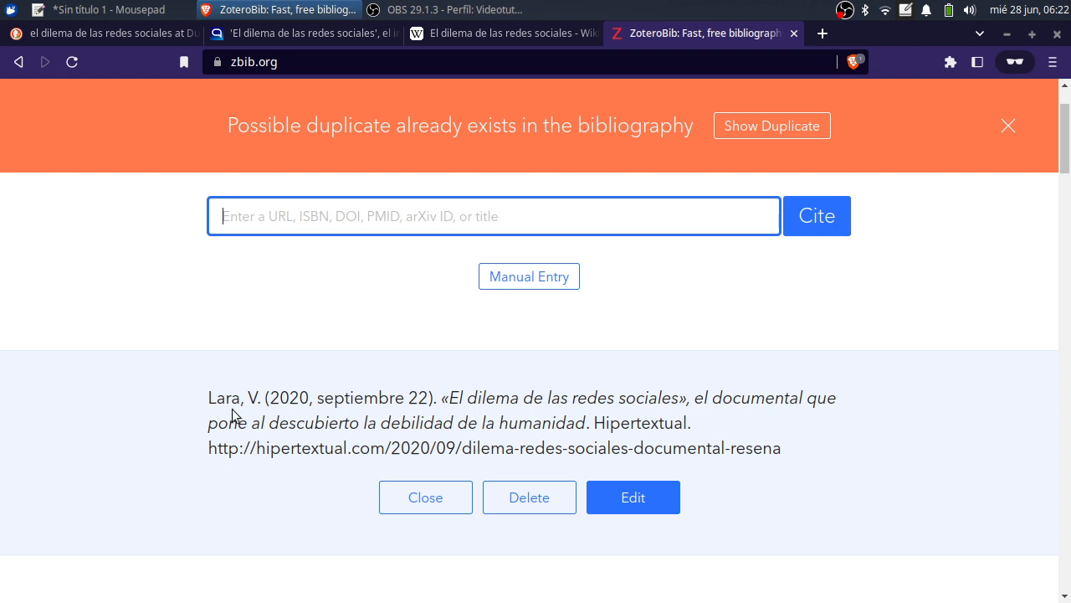
# Step: Place the browser and the text note side by side and compare the generated Hipertextual reference with the manual one
pyautogui.doubleClick(648, 34)
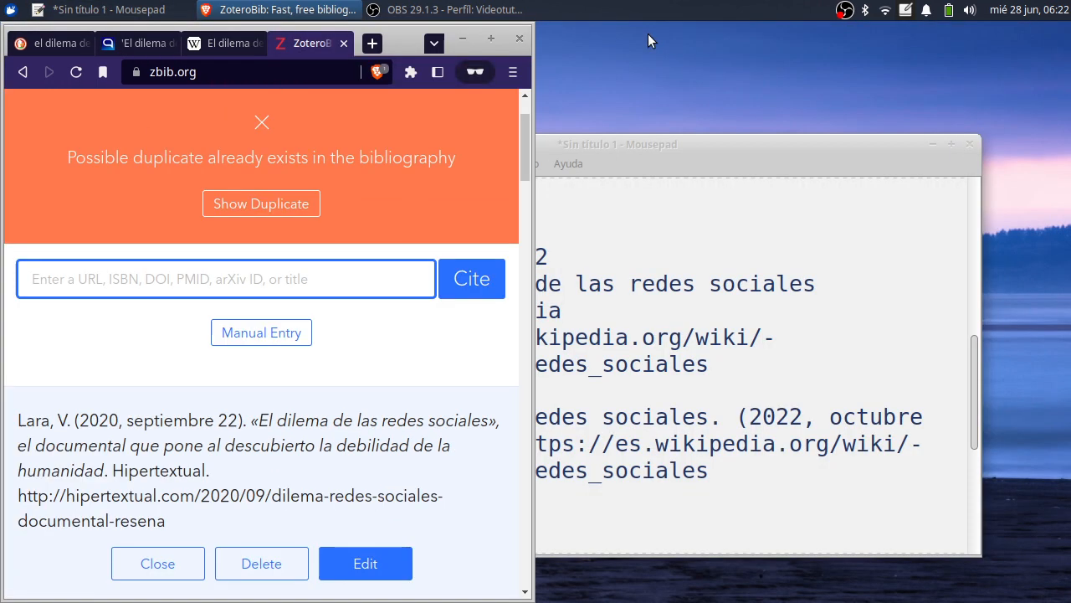
pyautogui.click(716, 144)
pyautogui.press('super+Right')
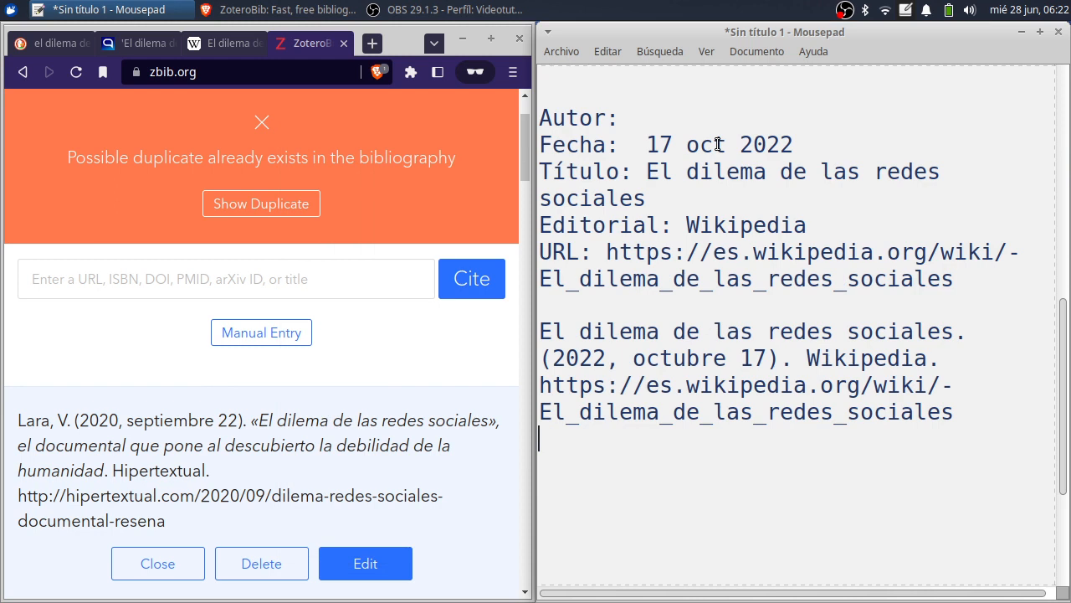
pyautogui.scroll(5, 820, 290)
pyautogui.scroll(3, 820, 291)
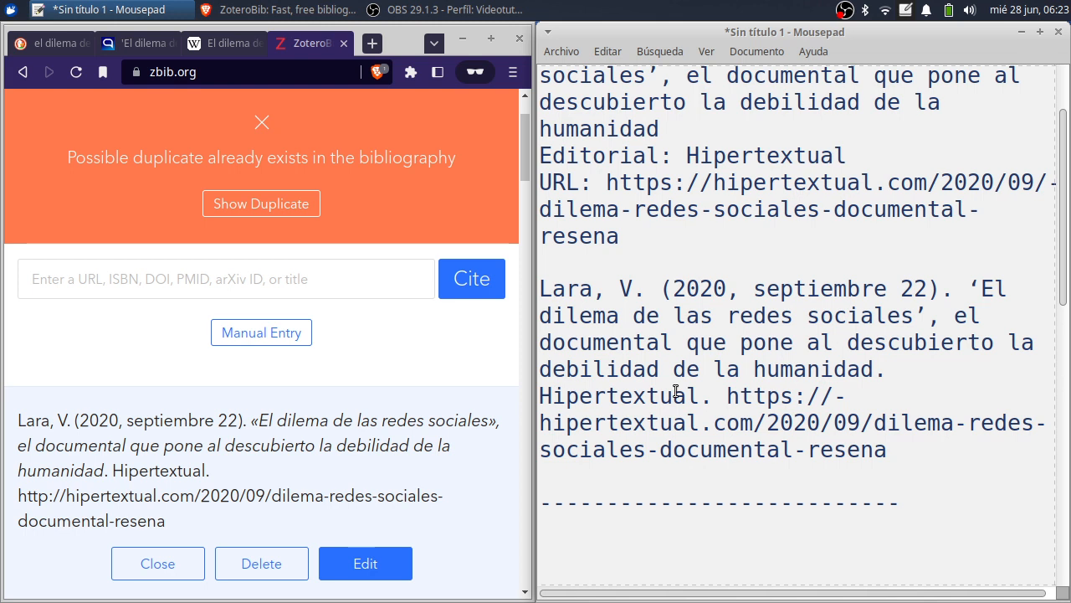
pyautogui.click(160, 467)
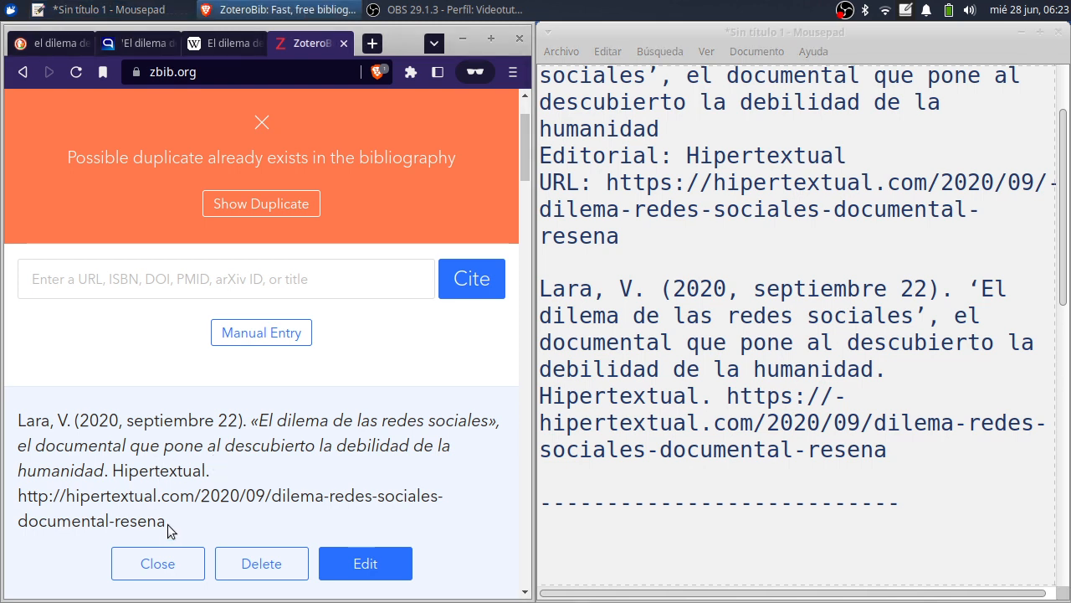
# Step: Copy the full web address of the Wikipedia article "El dilema de las redes sociales" and cite it in ZoteroBib
pyautogui.click(224, 43)
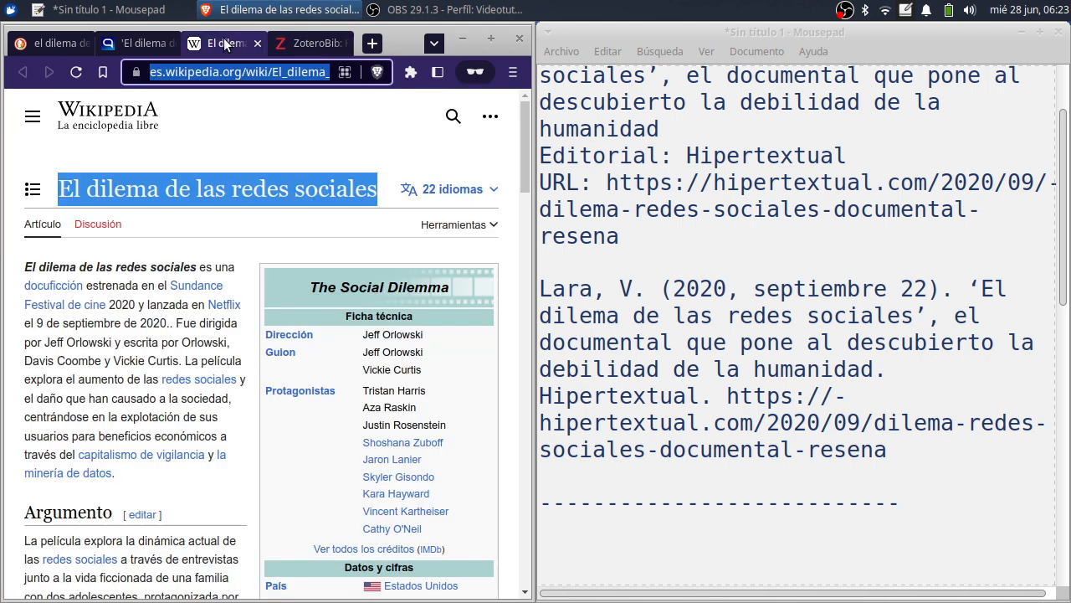
pyautogui.click(281, 73)
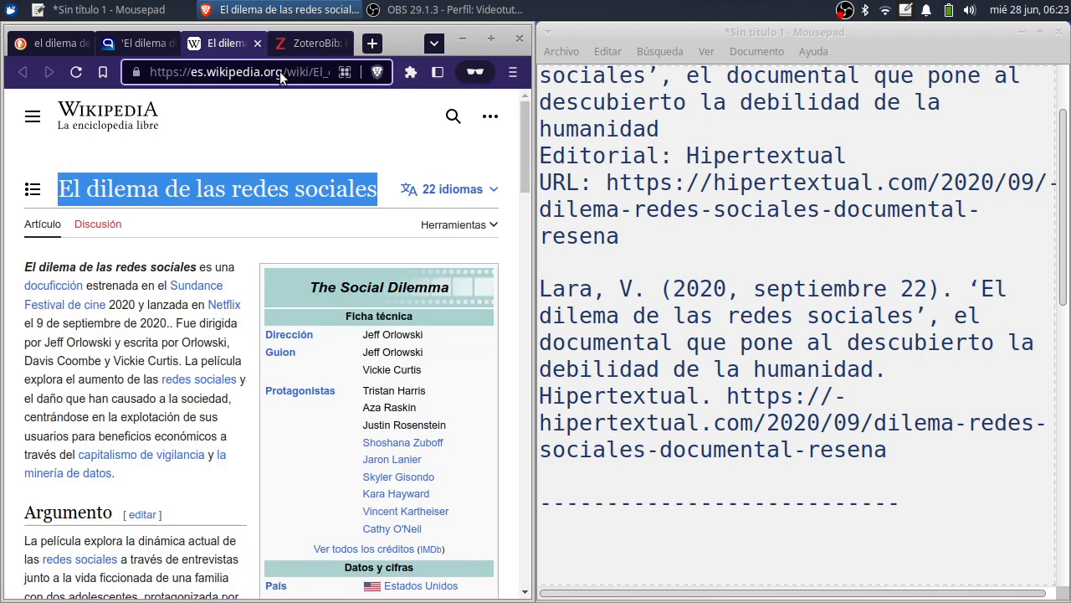
pyautogui.hotkey('ctrl', 'shift', 'Right')
pyautogui.hotkey('ctrl', 'shift', 'Right')
pyautogui.hotkey('ctrl', 'shift', 'Right')
pyautogui.hotkey('ctrl', 'shift', 'Right')
pyautogui.hotkey('ctrl', 'c')
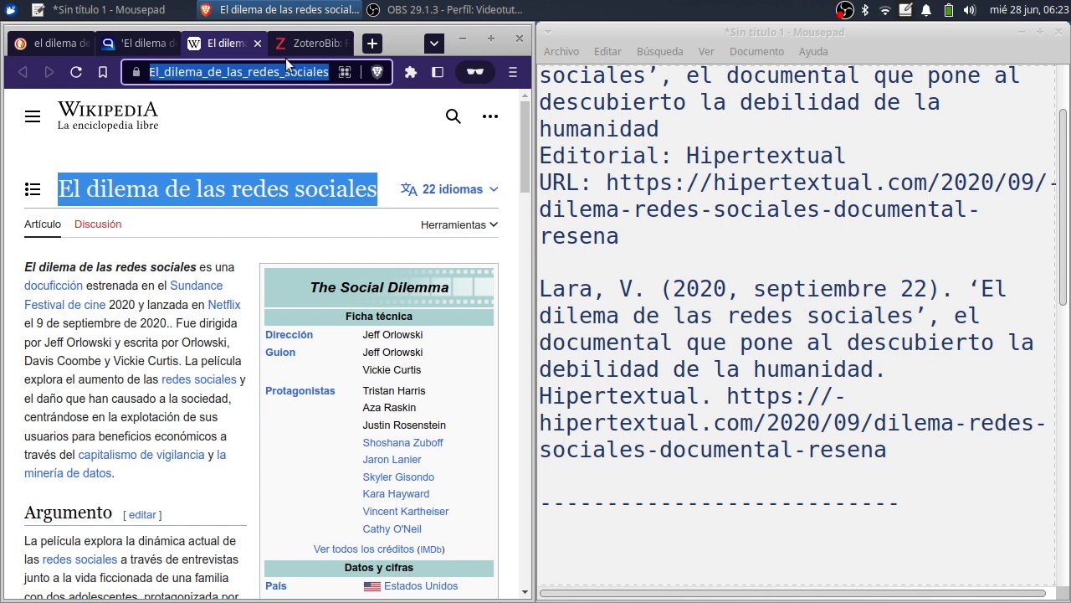
pyautogui.click(287, 49)
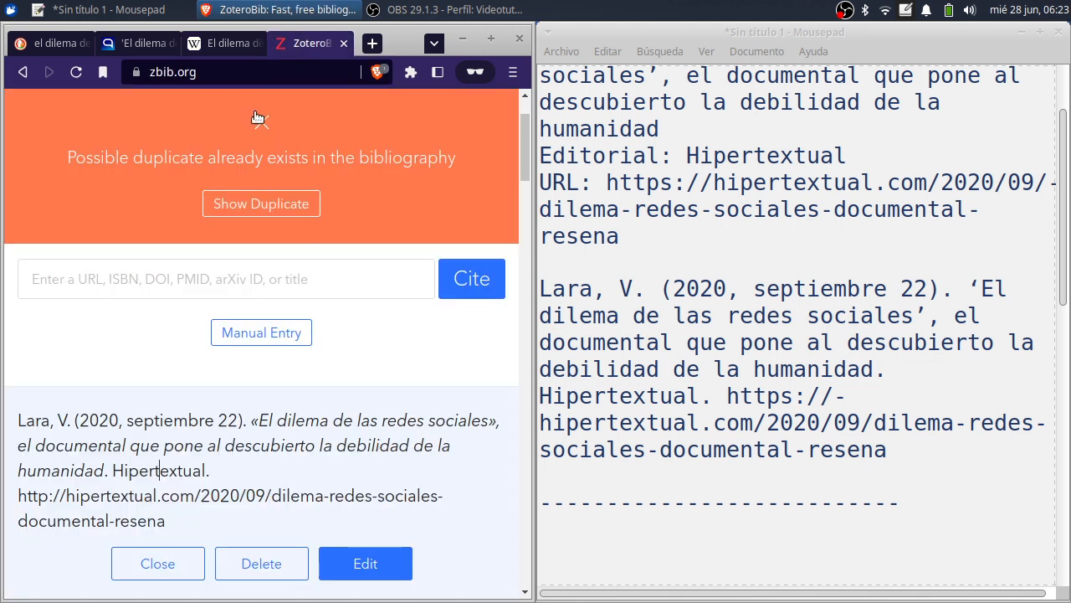
pyautogui.click(264, 281)
pyautogui.hotkey('ctrl', 'v')
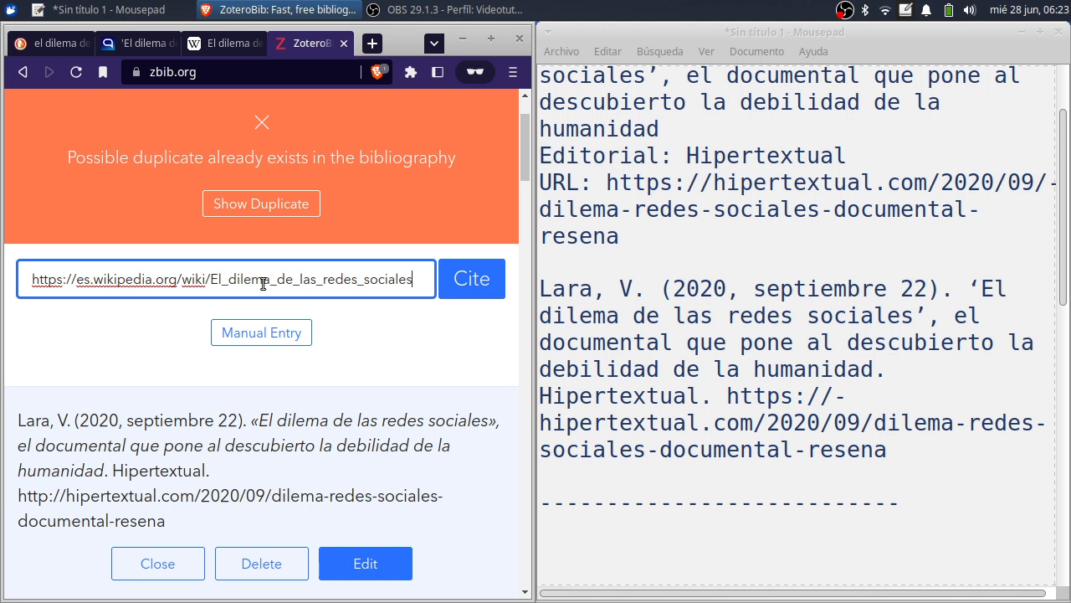
pyautogui.click(474, 288)
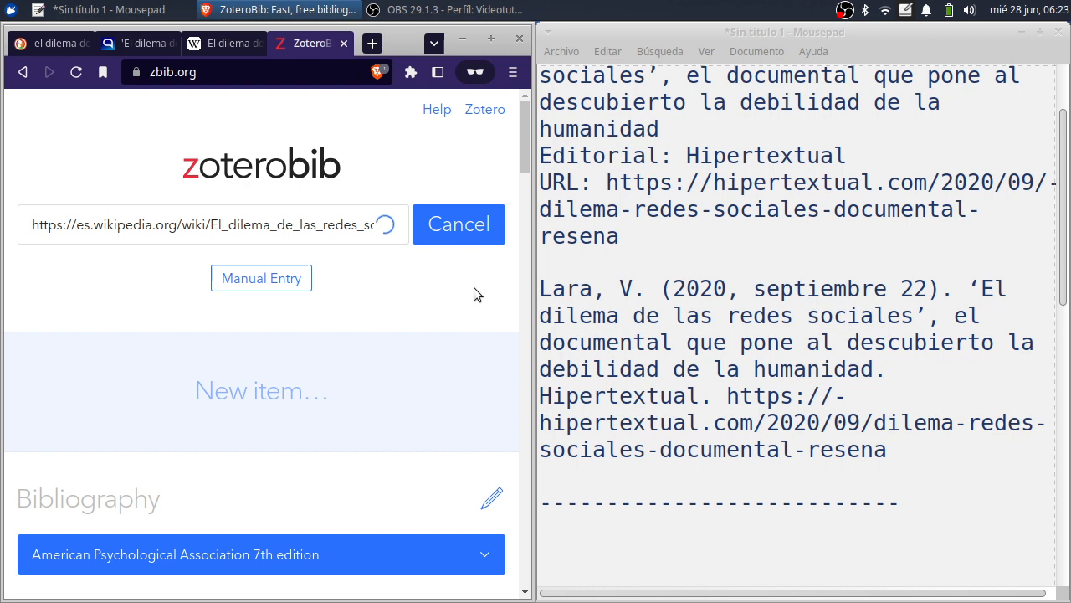
# Step: Compare the generated Wikipedia reference with the manual one in the note, checking the date, the source name and the address
pyautogui.click(753, 387)
pyautogui.scroll(-5, 754, 386)
pyautogui.scroll(-2, 753, 387)
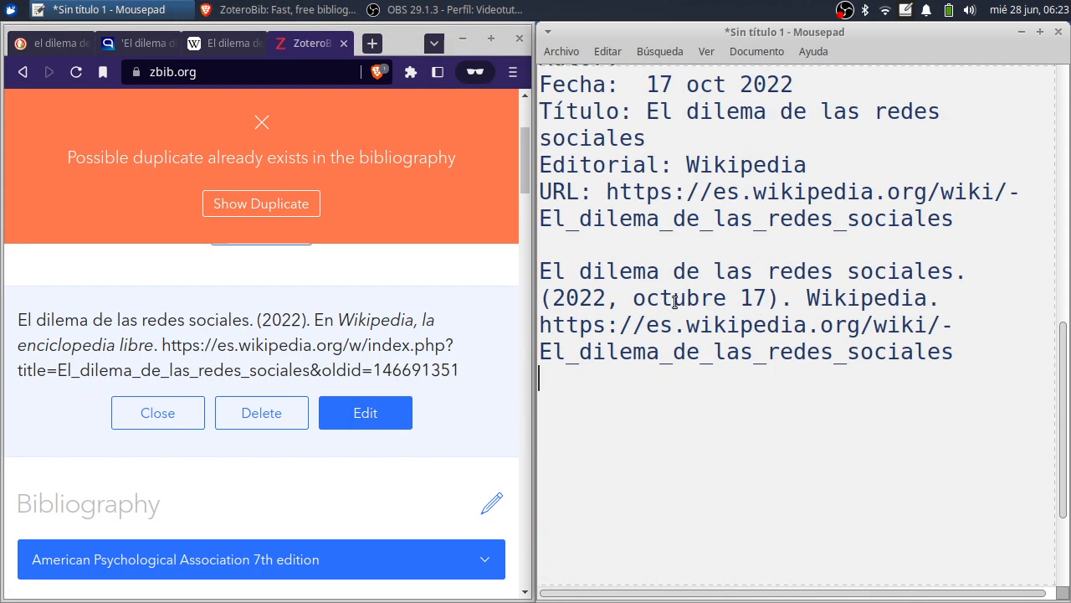
pyautogui.click(282, 320)
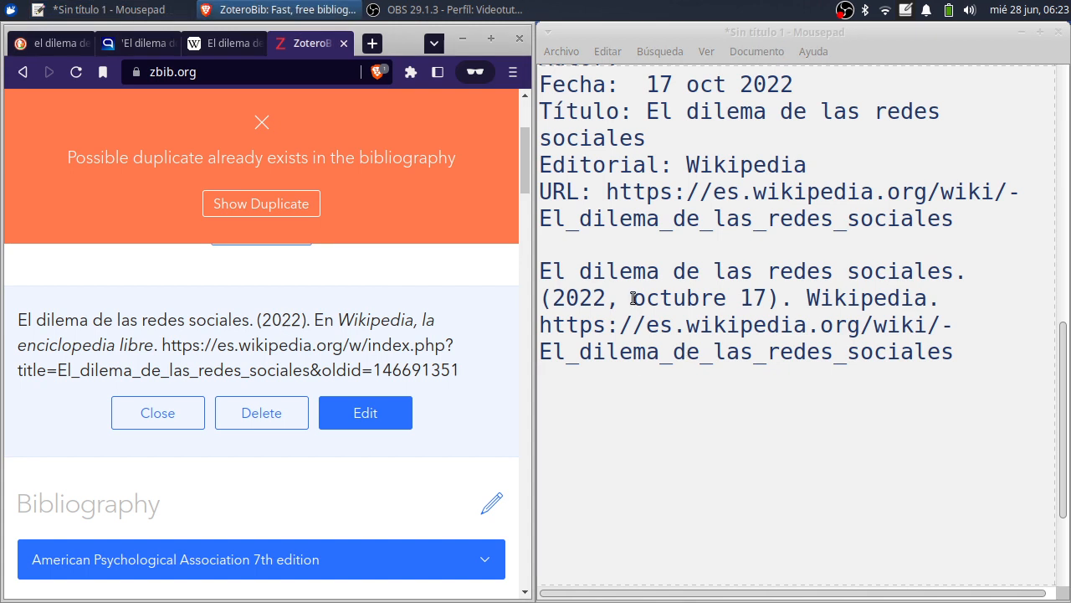
pyautogui.moveTo(633, 298); pyautogui.dragTo(767, 298)
pyautogui.click(371, 319)
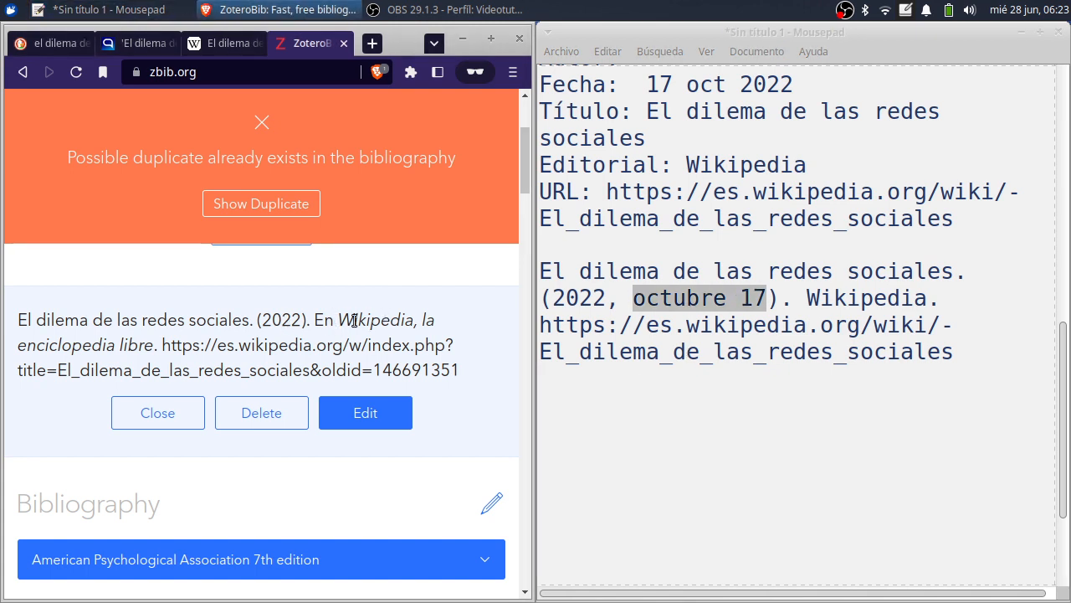
pyautogui.moveTo(335, 319); pyautogui.dragTo(413, 319)
pyautogui.click(158, 345)
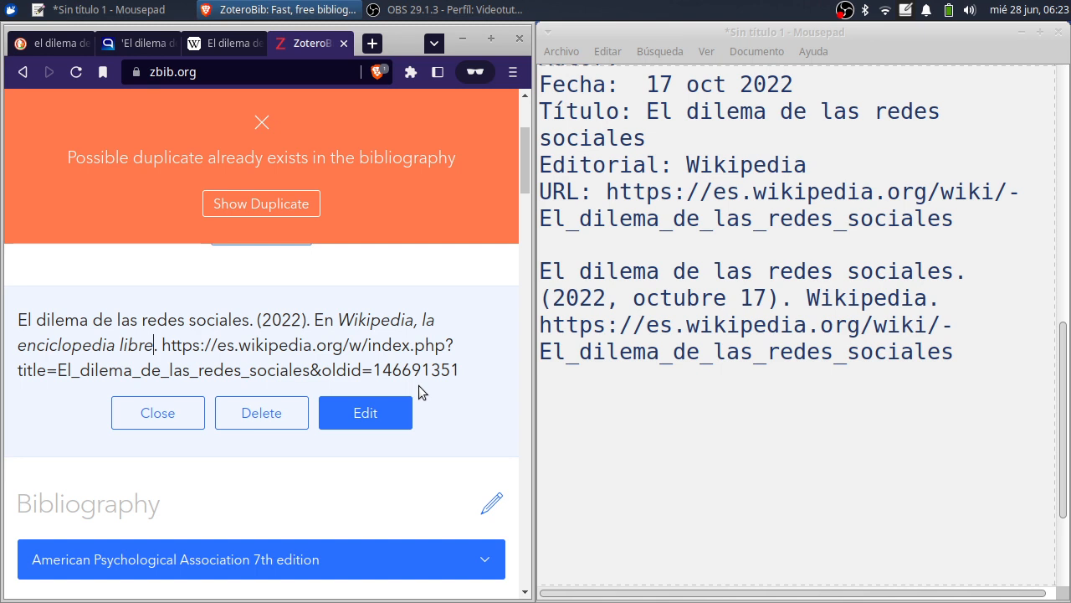
pyautogui.click(660, 381)
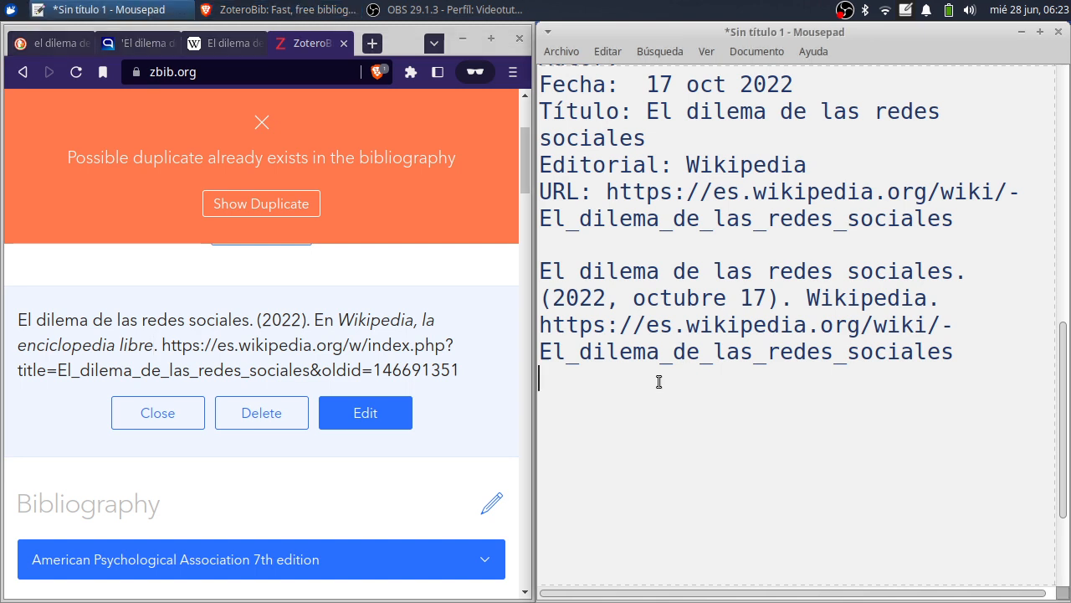
# Step: Dismiss the duplicate warning in ZoteroBib and maximize the browser window
pyautogui.click(262, 123)
pyautogui.scroll(1, 436, 307)
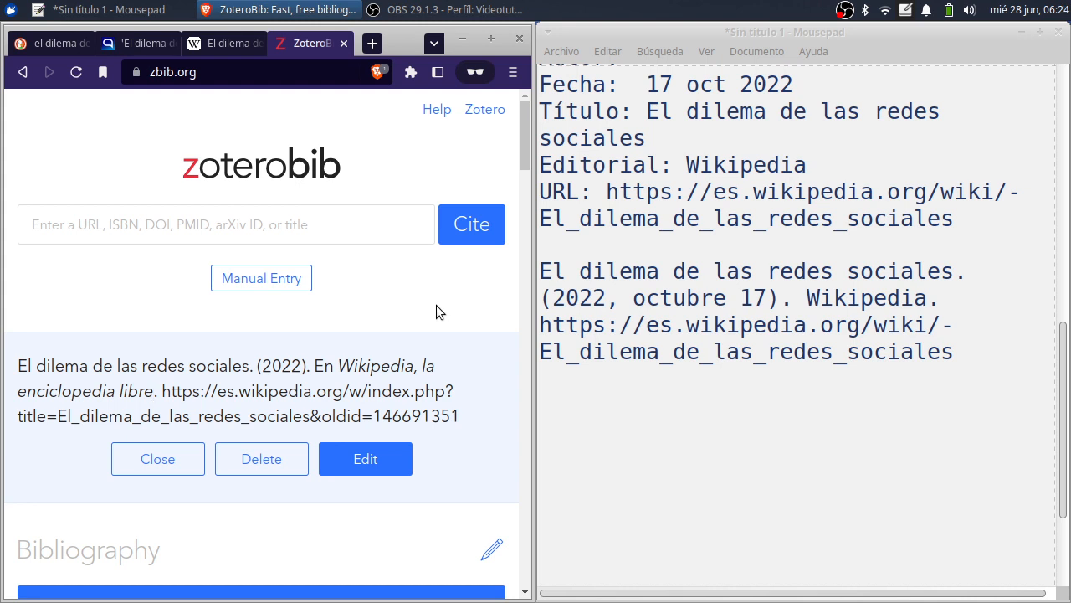
pyautogui.click(484, 45)
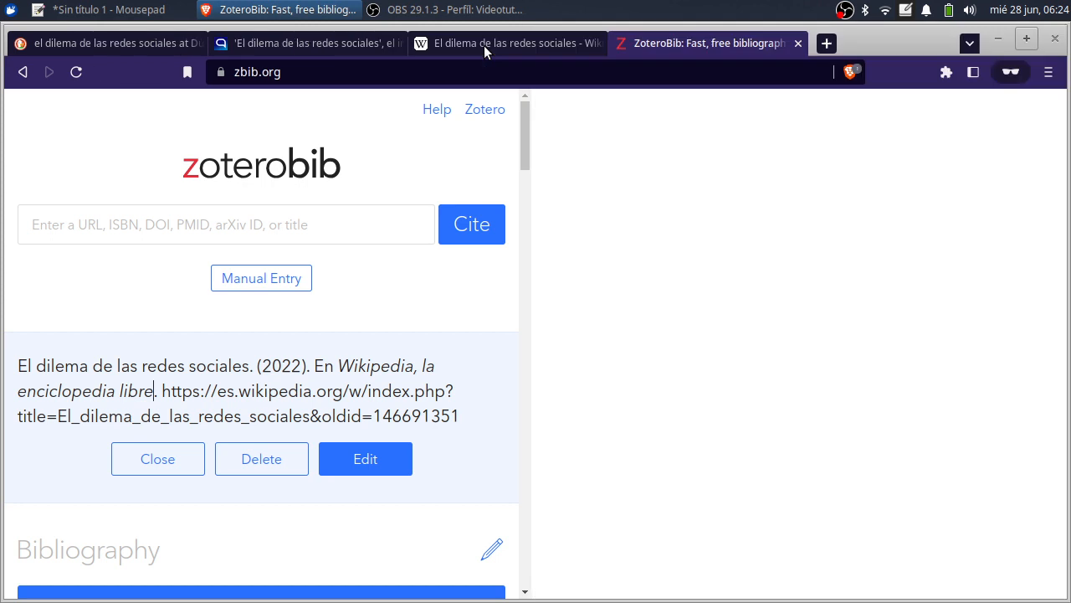
# Step: Look over the references in the bibliography and open the list of available citation styles
pyautogui.scroll(-2, 741, 470)
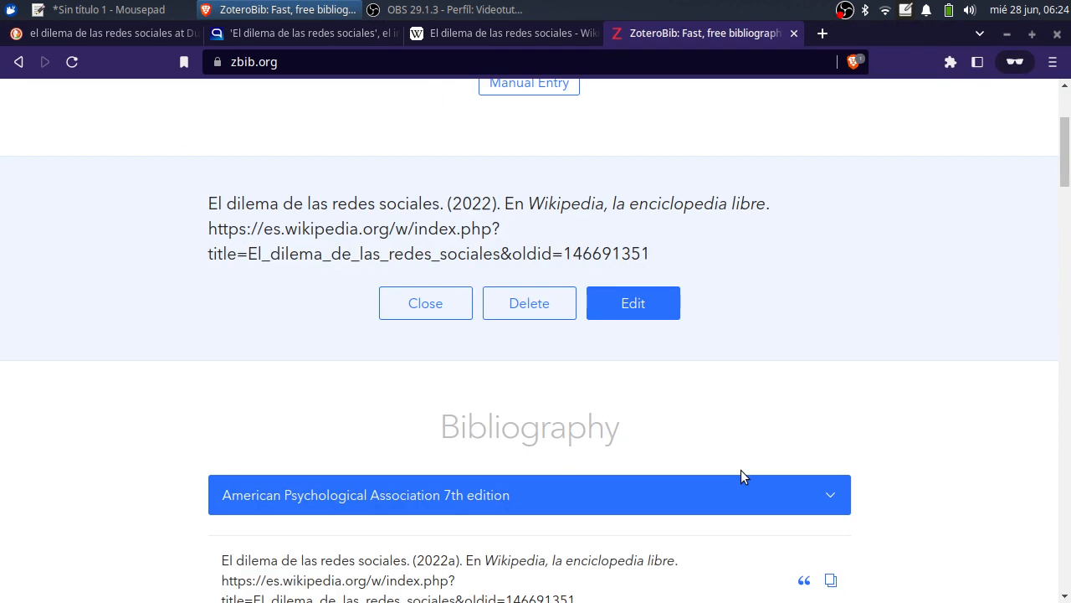
pyautogui.scroll(-3, 741, 470)
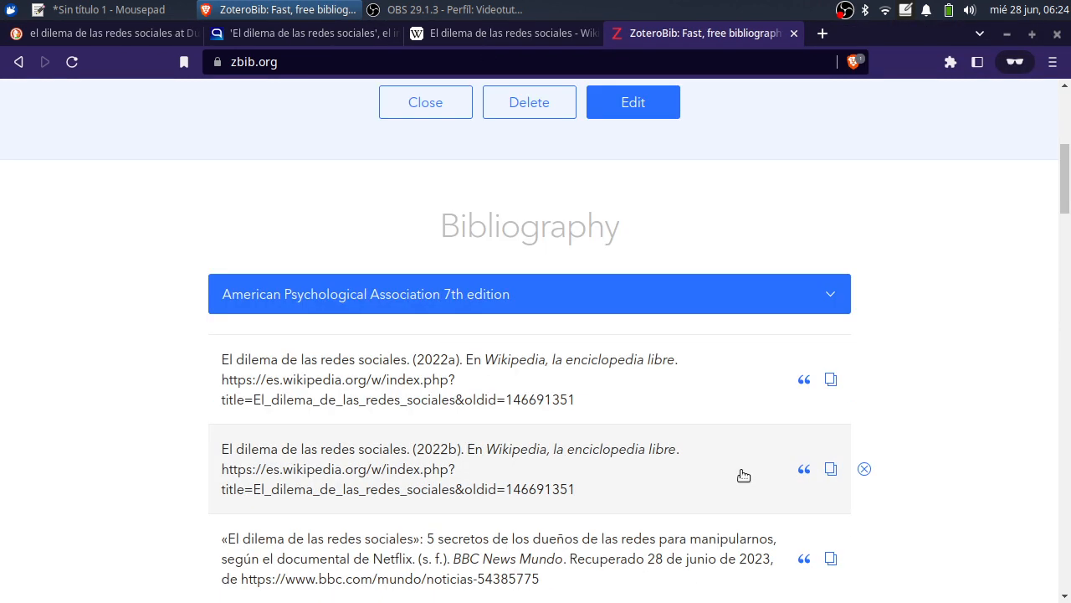
pyautogui.click(831, 295)
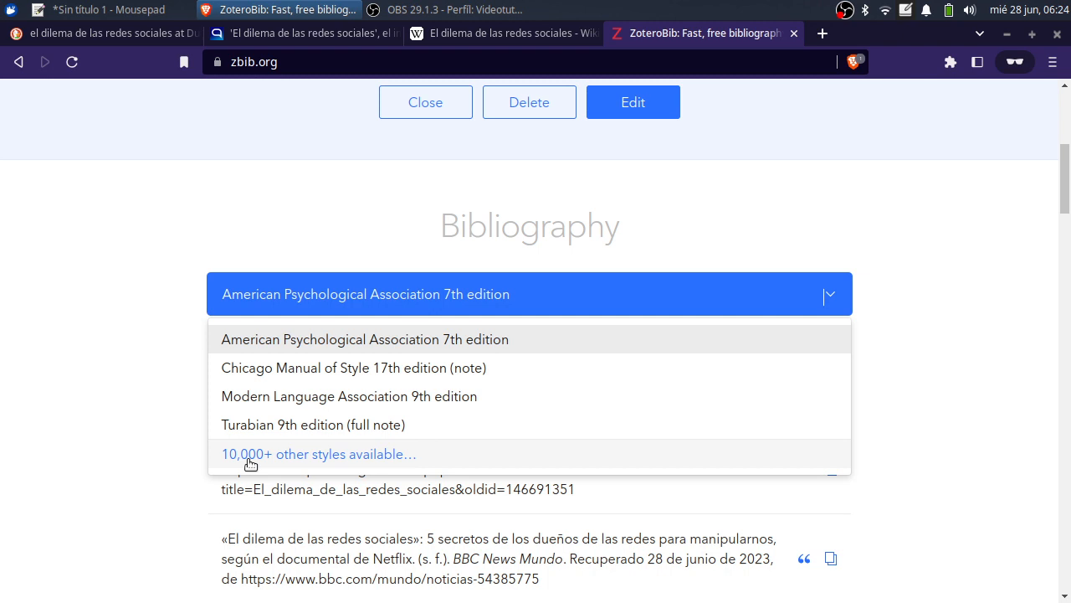
# Step: Bring the text note in front of the browser, center it and show the Hipertextual data and reference at its beginning
pyautogui.click(124, 8)
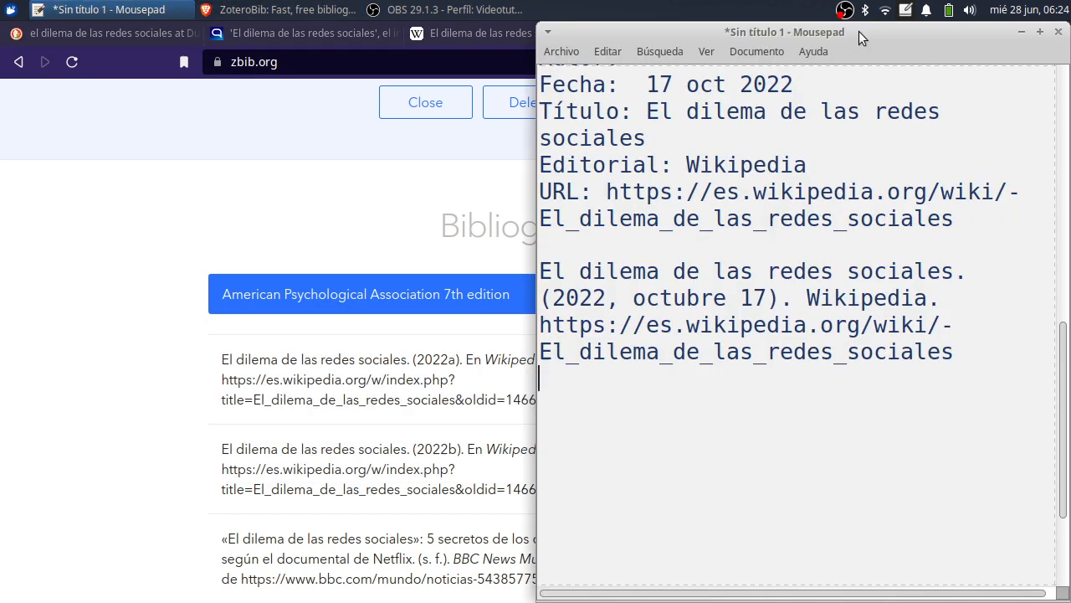
pyautogui.moveTo(858, 31); pyautogui.dragTo(648, 91)
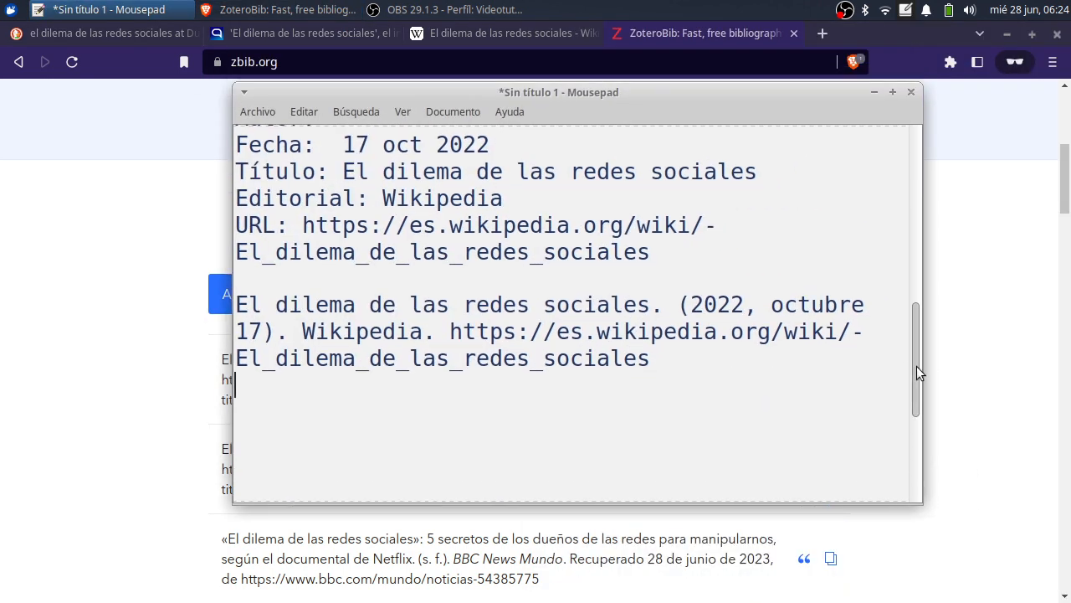
pyautogui.moveTo(917, 366); pyautogui.dragTo(894, 175)
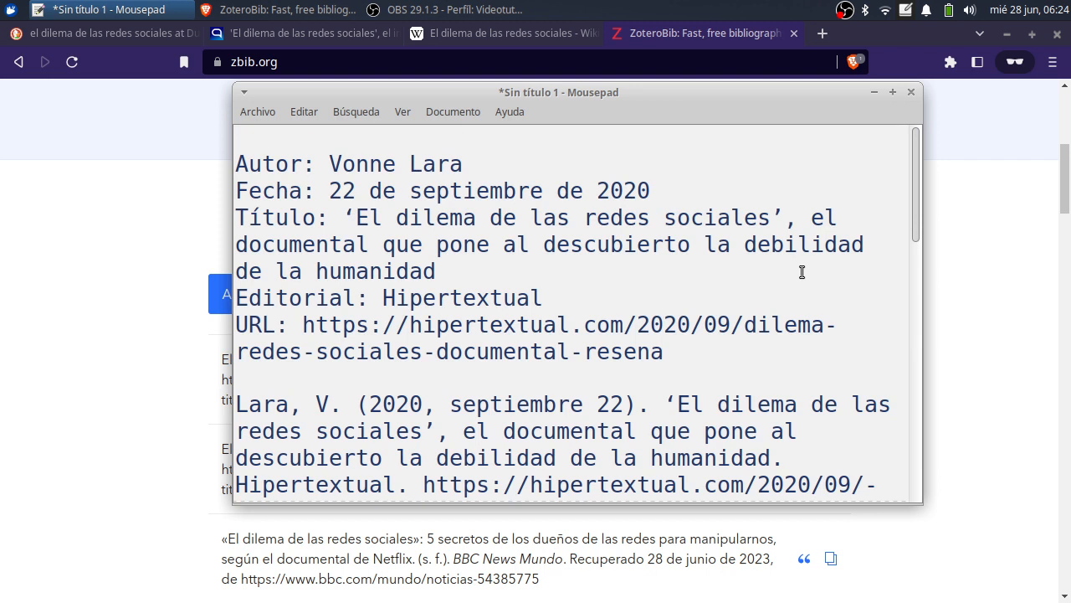